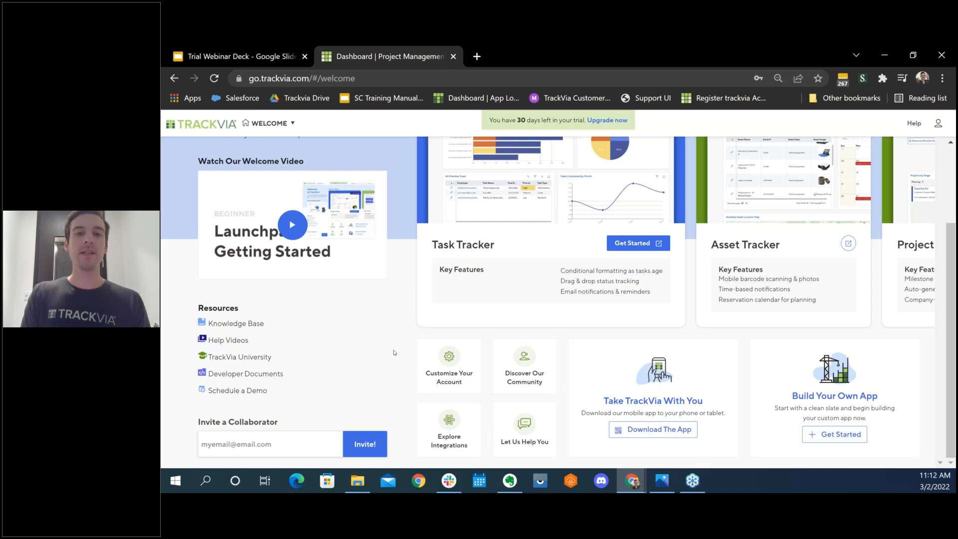
Browse through the app templates offered on the launchpad
scroll(394, 353, up, 3)
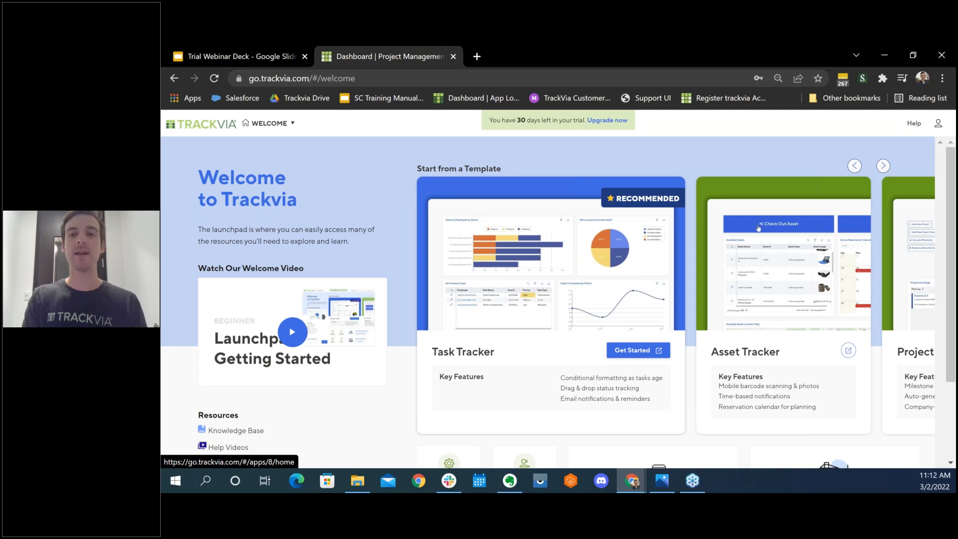
click(883, 165)
click(883, 165)
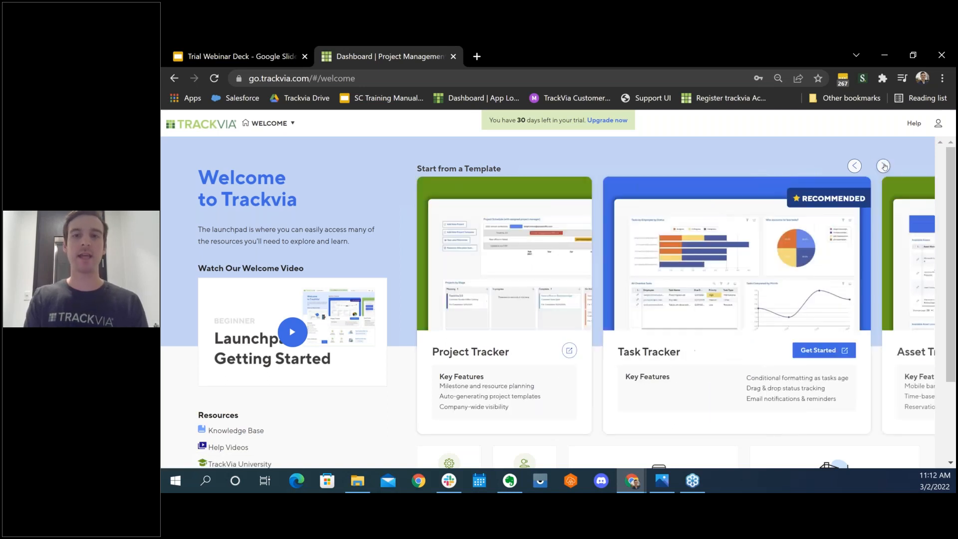
click(883, 166)
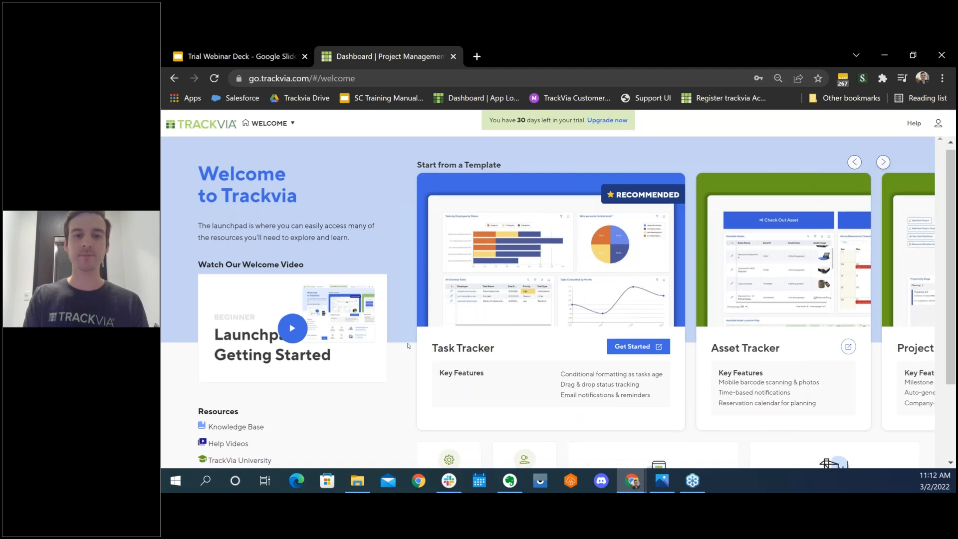
Review the account's Logo & Colors and Security Policy settings, and return to the launchpad
scroll(407, 345, down, 2)
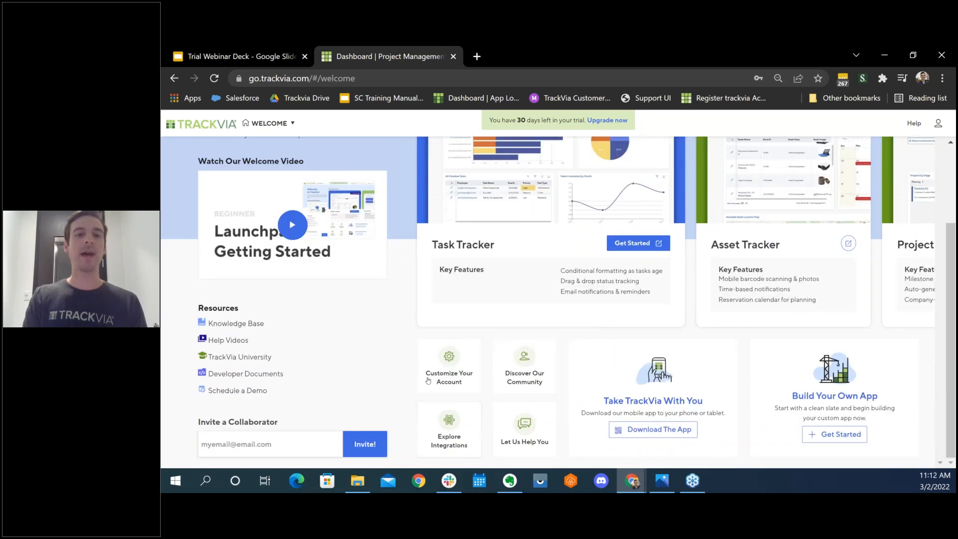
click(460, 356)
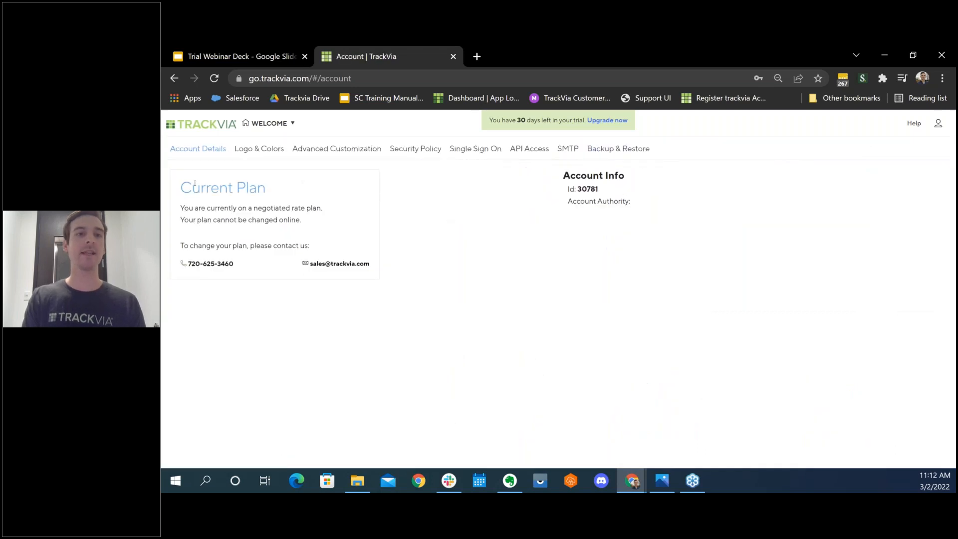
click(255, 150)
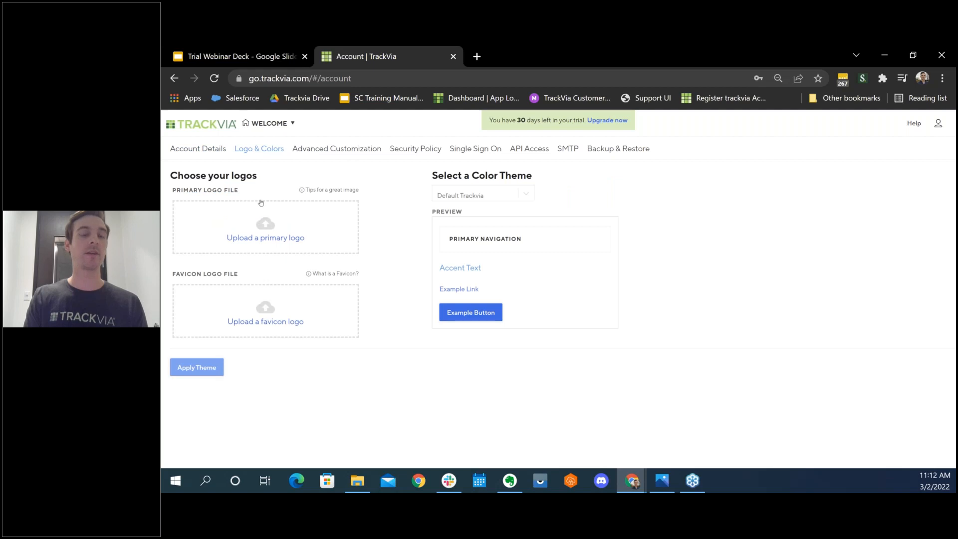
click(417, 152)
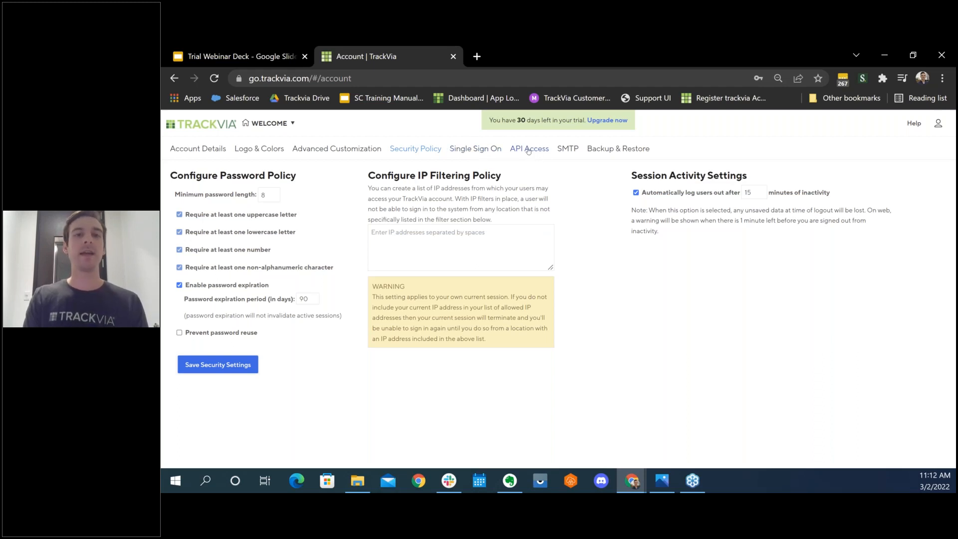
click(204, 126)
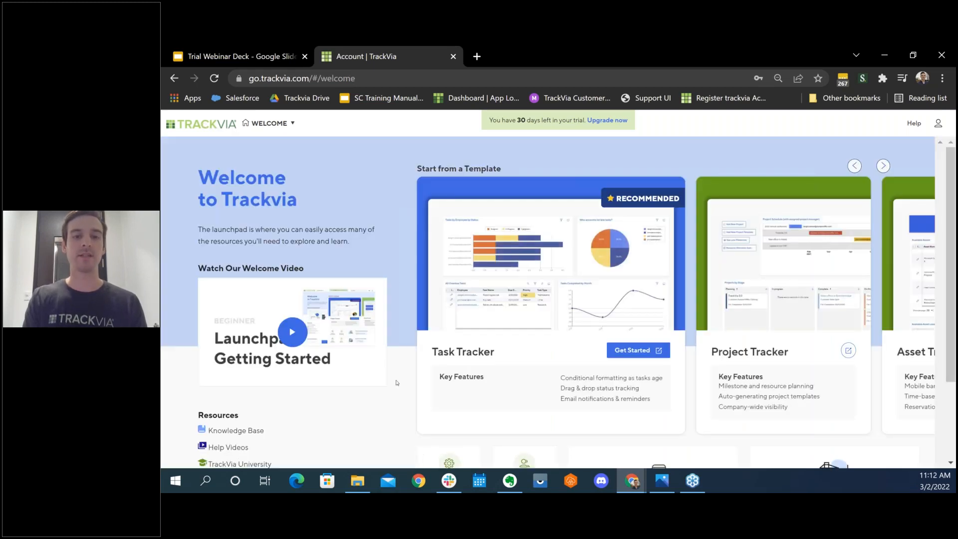
View the integrations product brief and the mobile app's download code from the launchpad, closing each one
scroll(397, 383, down, 2)
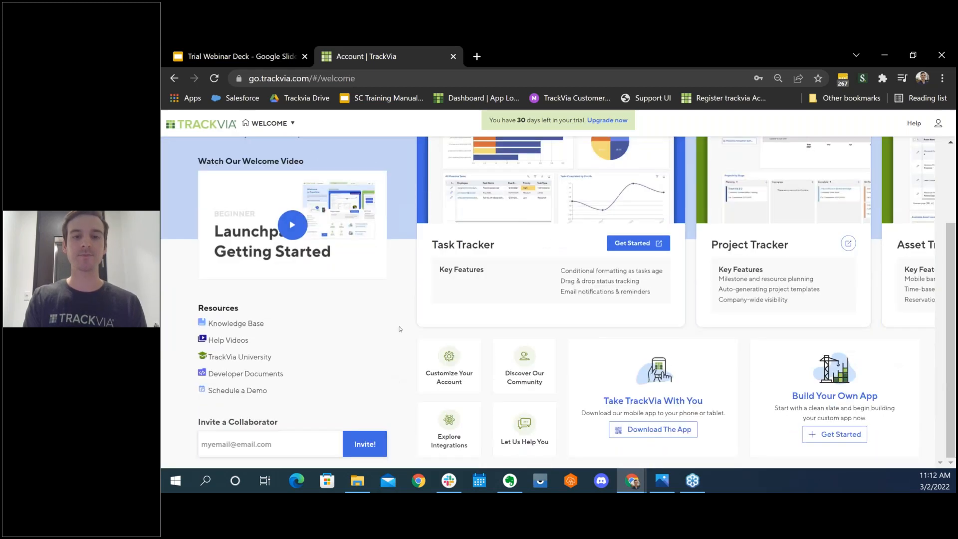
click(470, 434)
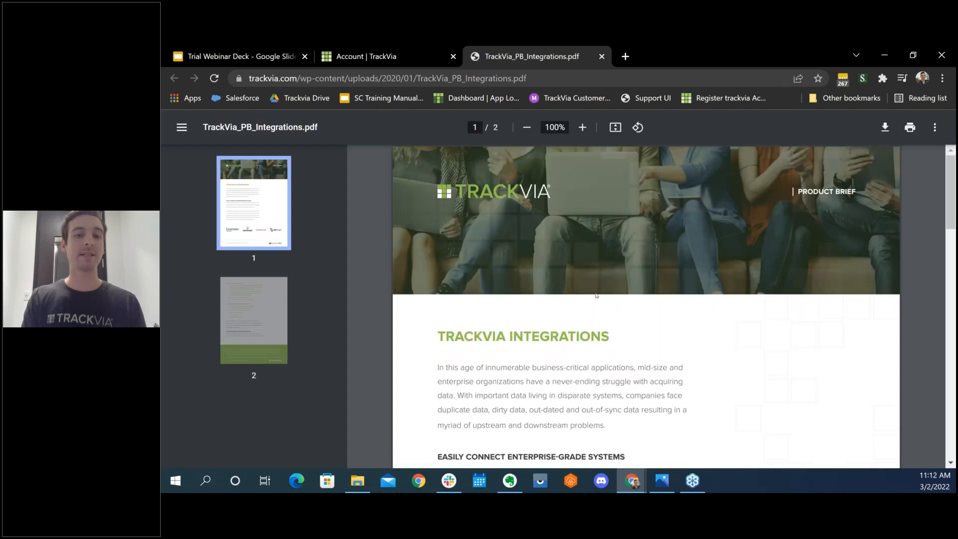
click(602, 57)
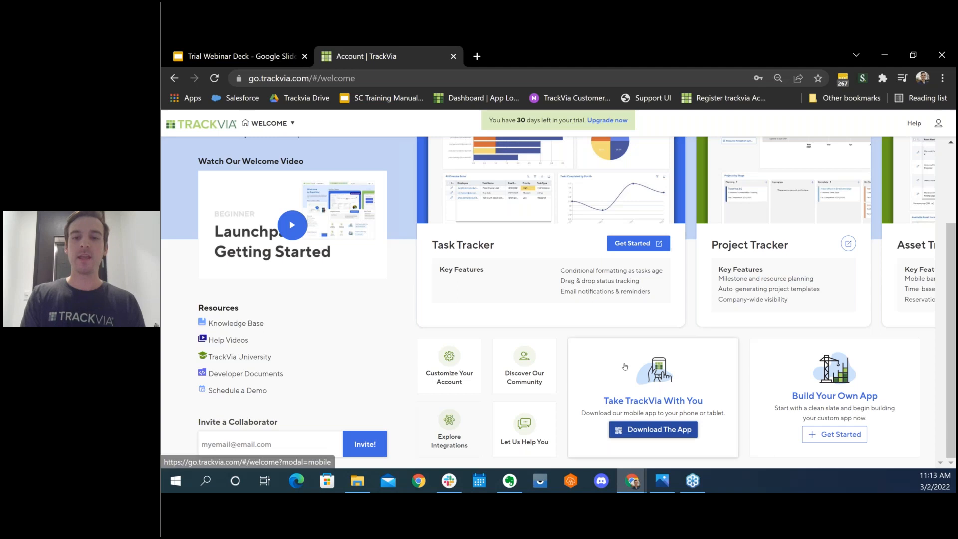
click(664, 430)
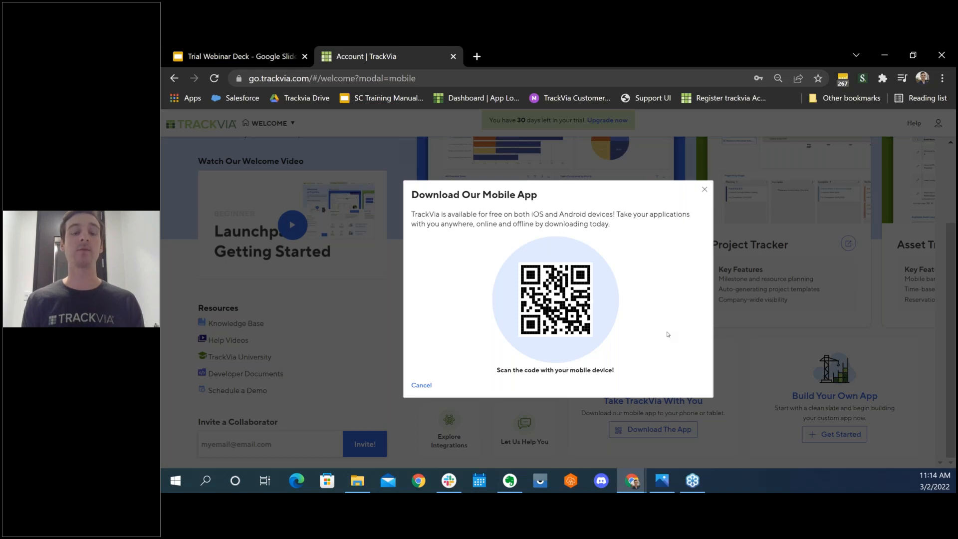
click(704, 190)
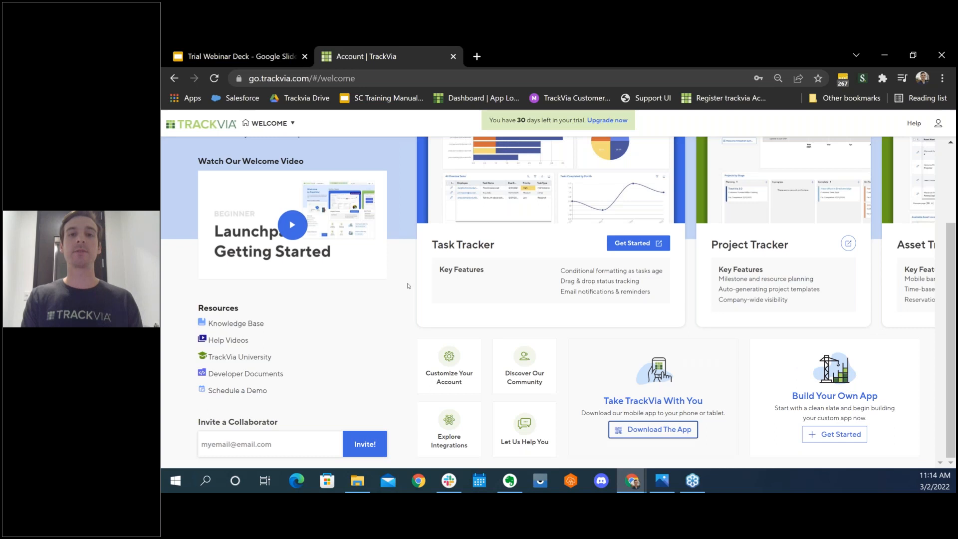
Open the Task Tracker template and start its "Assign someone a task" walkthrough
scroll(406, 299, up, 2)
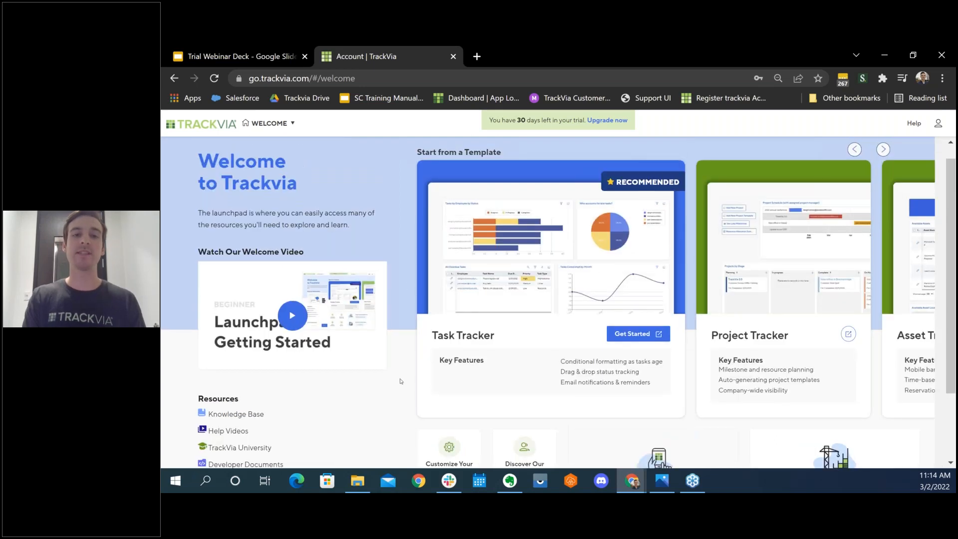
scroll(400, 381, down, 1)
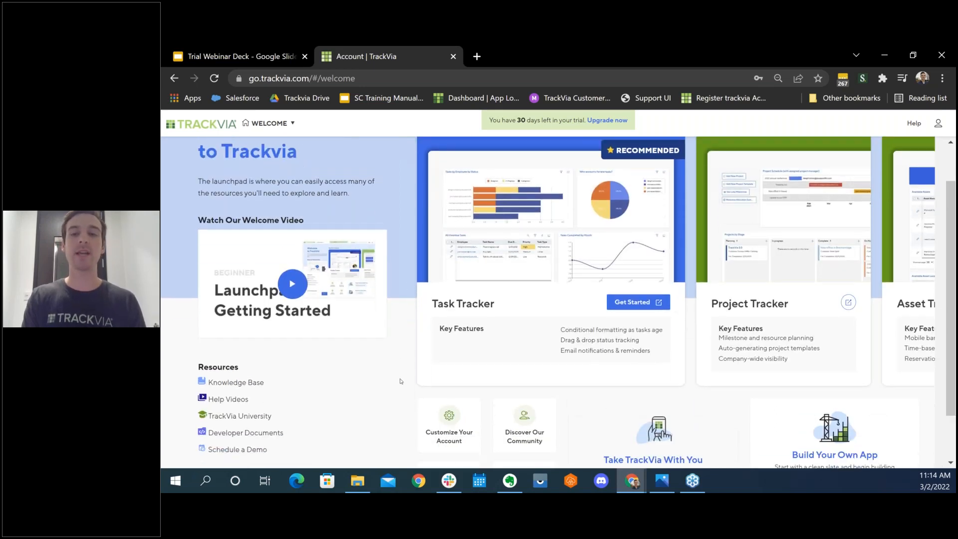
scroll(400, 381, down, 1)
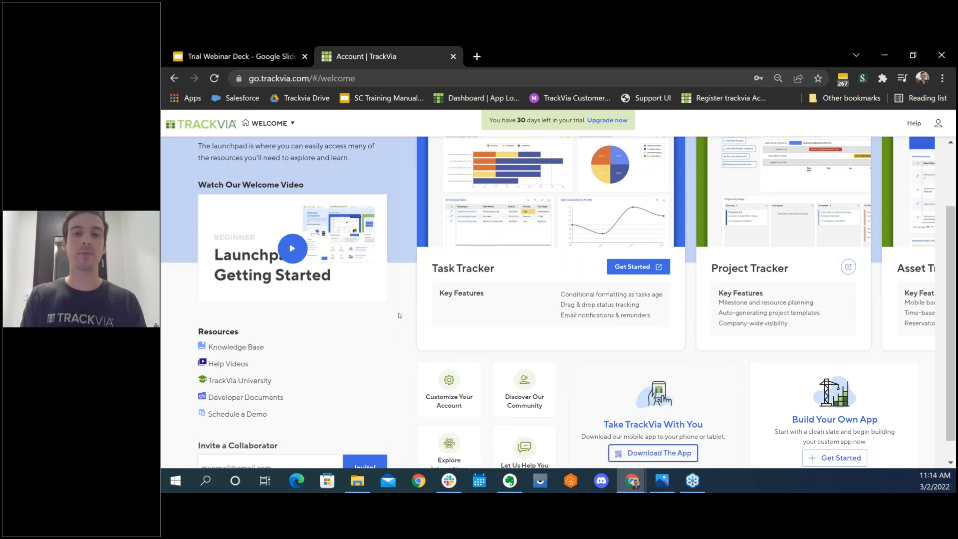
scroll(399, 316, up, 2)
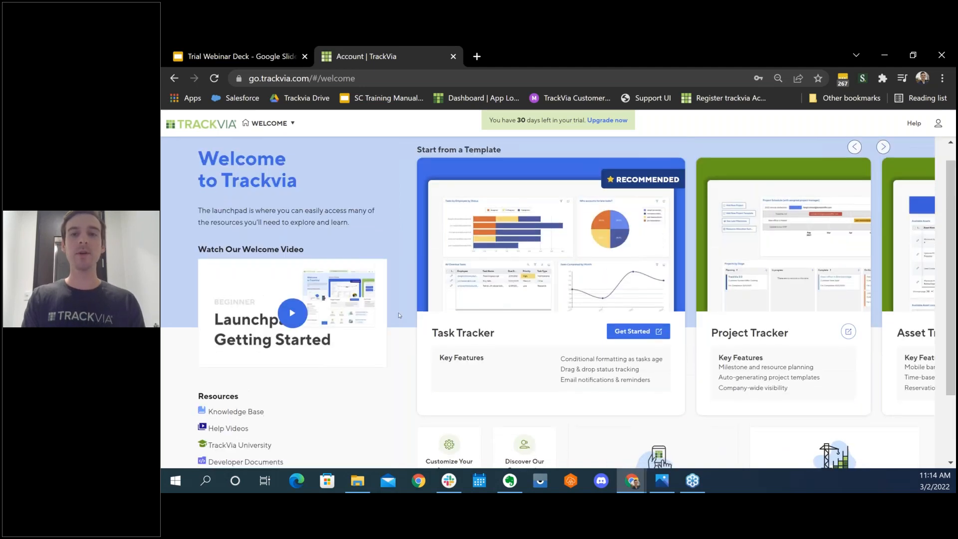
click(630, 323)
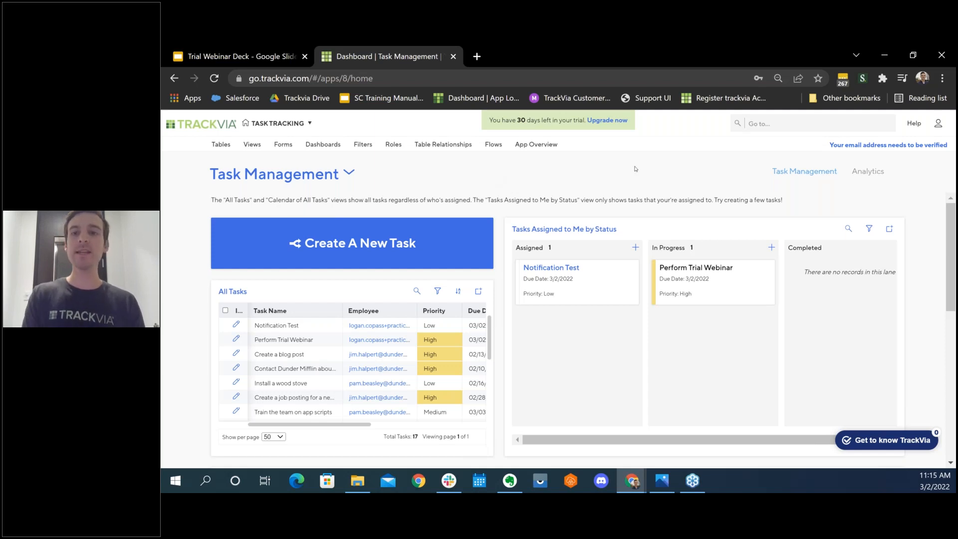
click(888, 439)
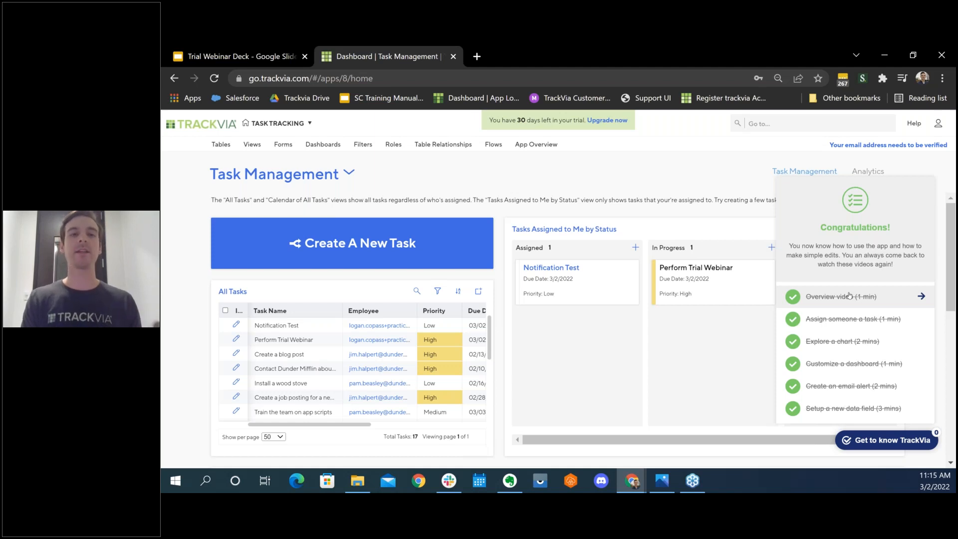
click(849, 318)
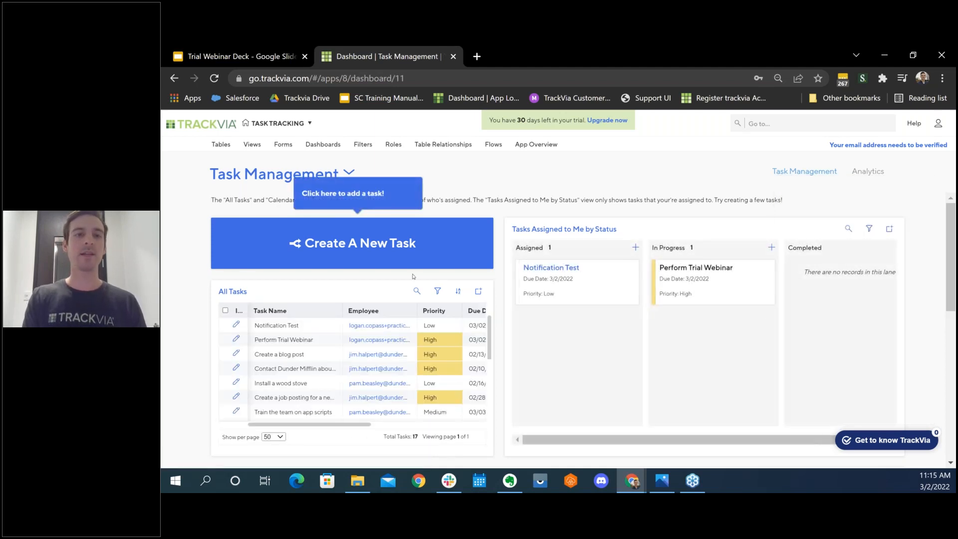
Start a new task named "Lead Trial Webinar" with task type Project and an estimated duration of 1 hour
click(349, 238)
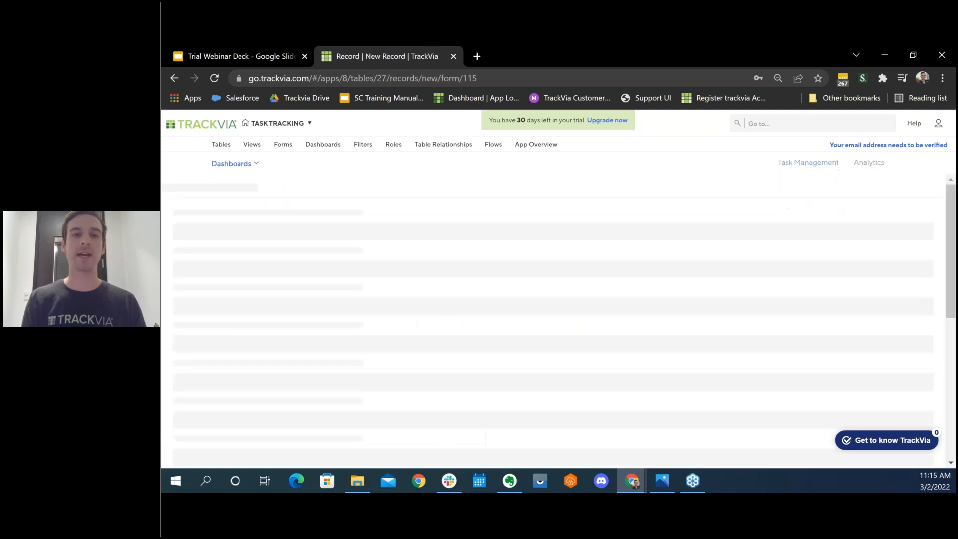
click(326, 259)
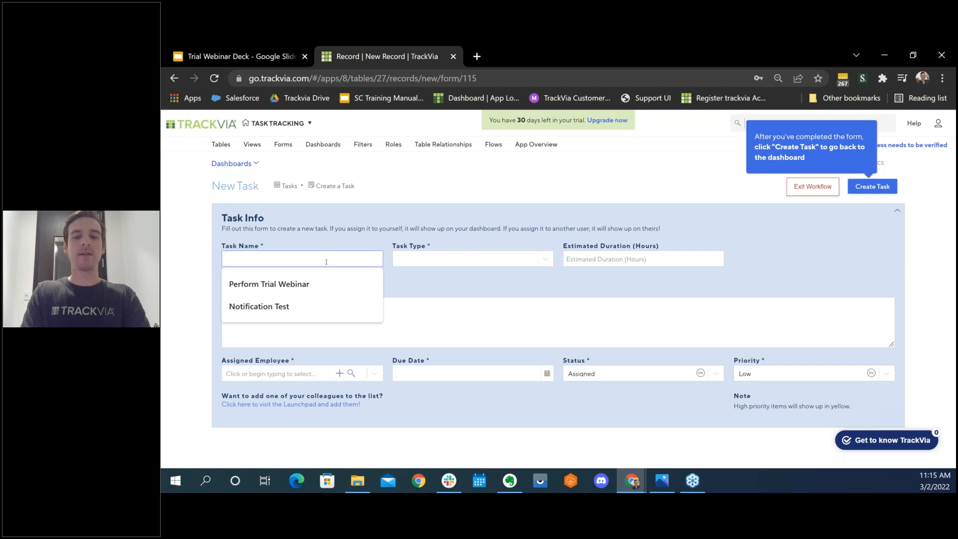
text(Lead Trial)
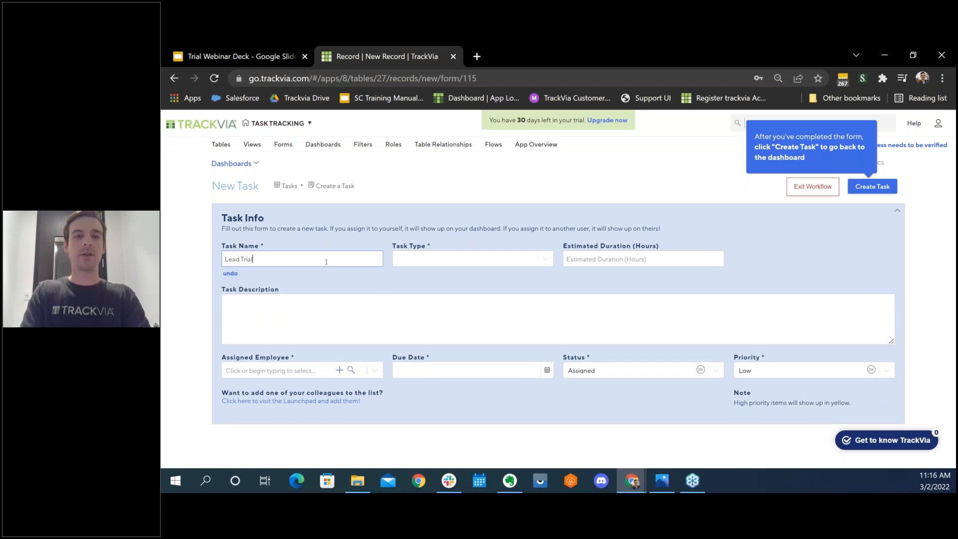
text( Webinar)
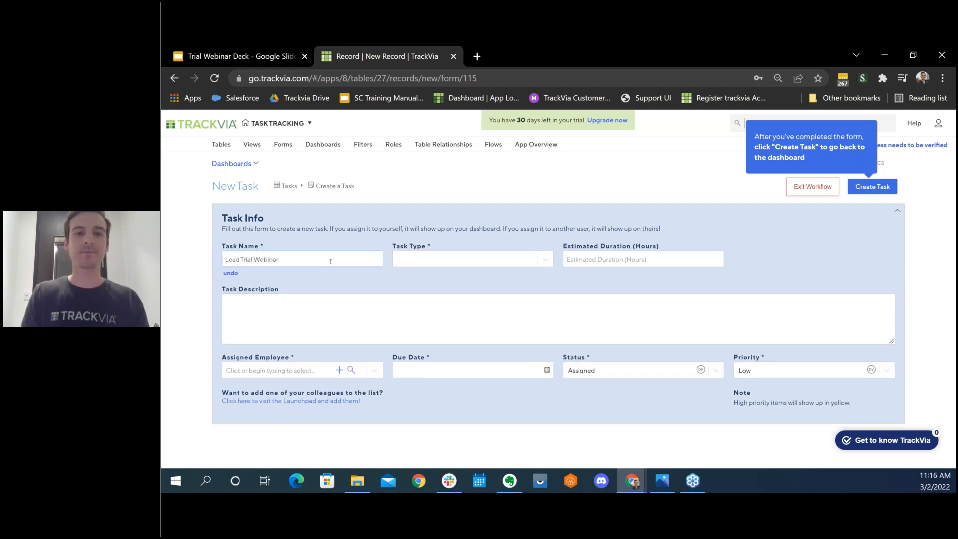
click(454, 262)
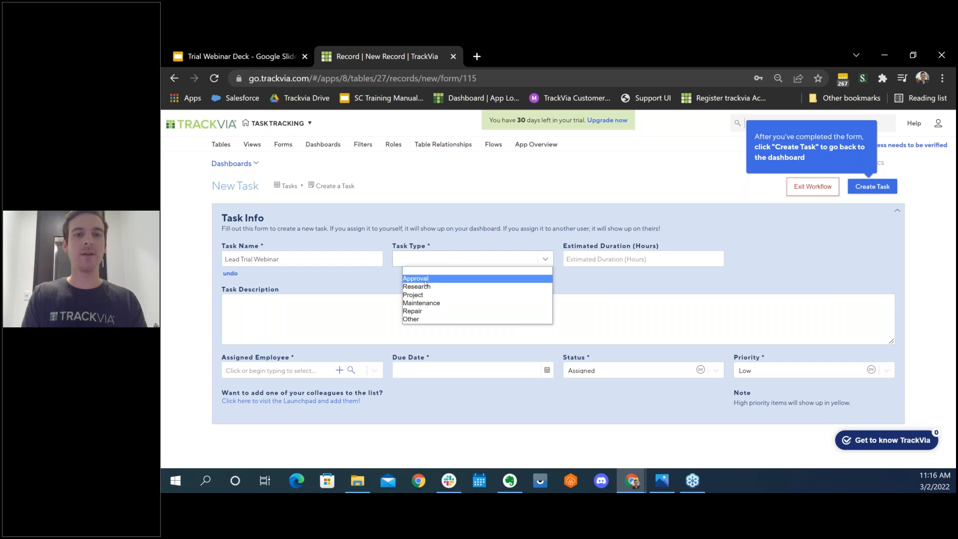
click(423, 299)
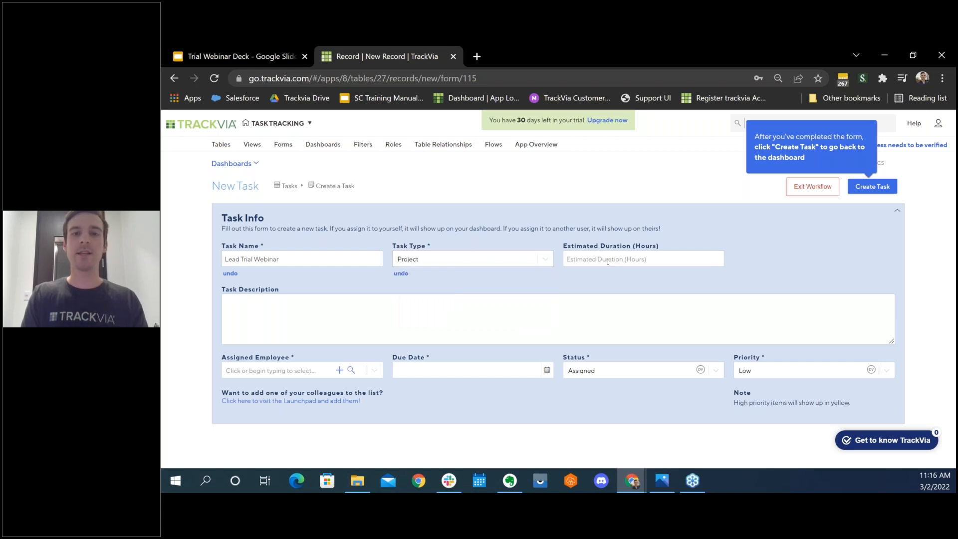
click(600, 260)
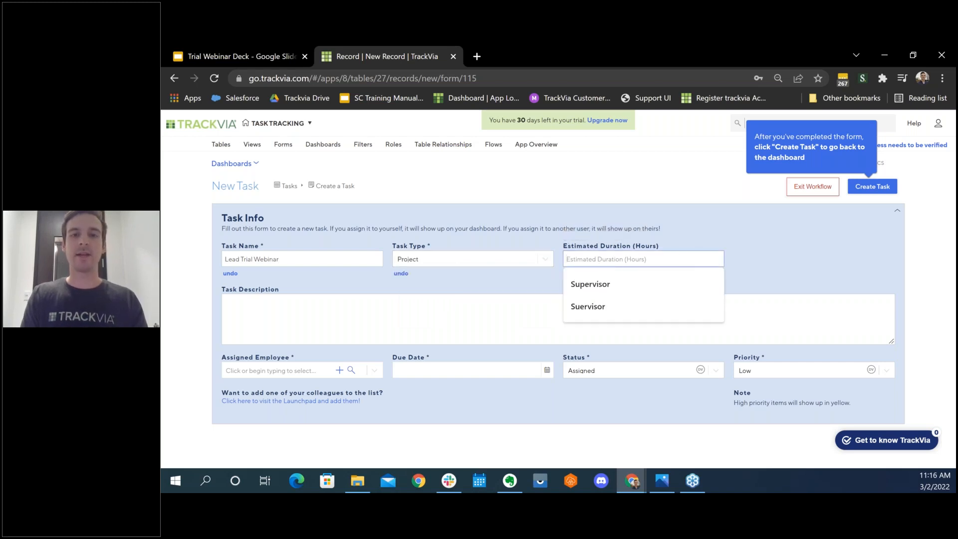
text(5)
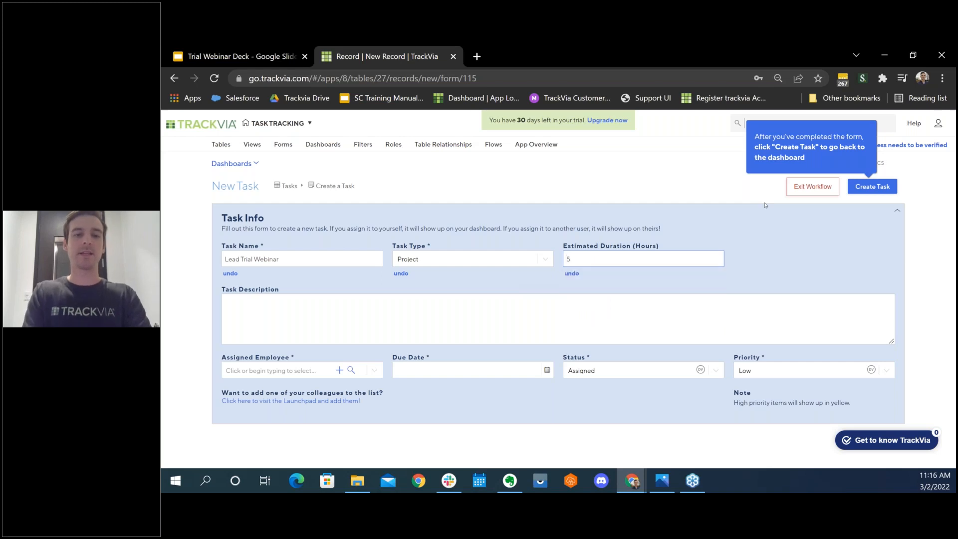
Enter the task description "Show off the new launchpad experience"
click(310, 306)
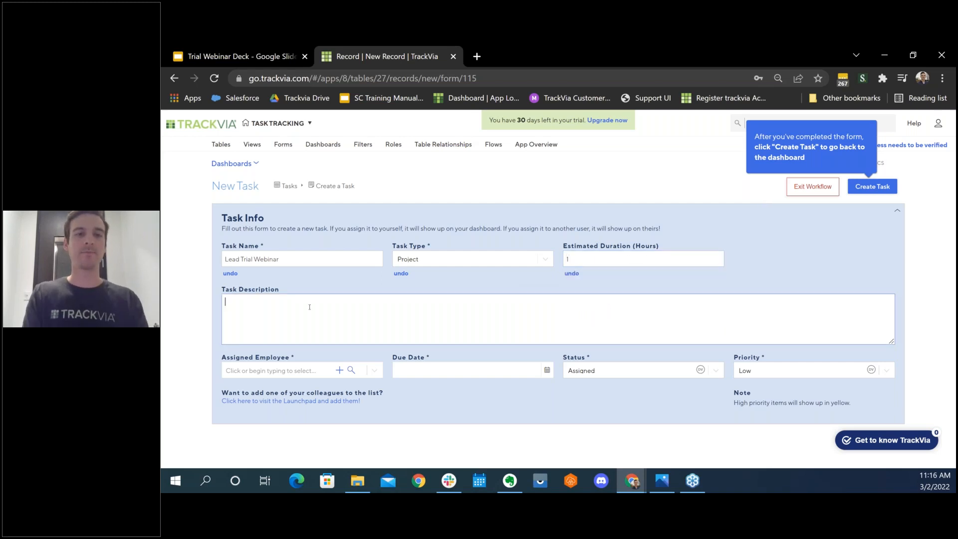
text(Sh)
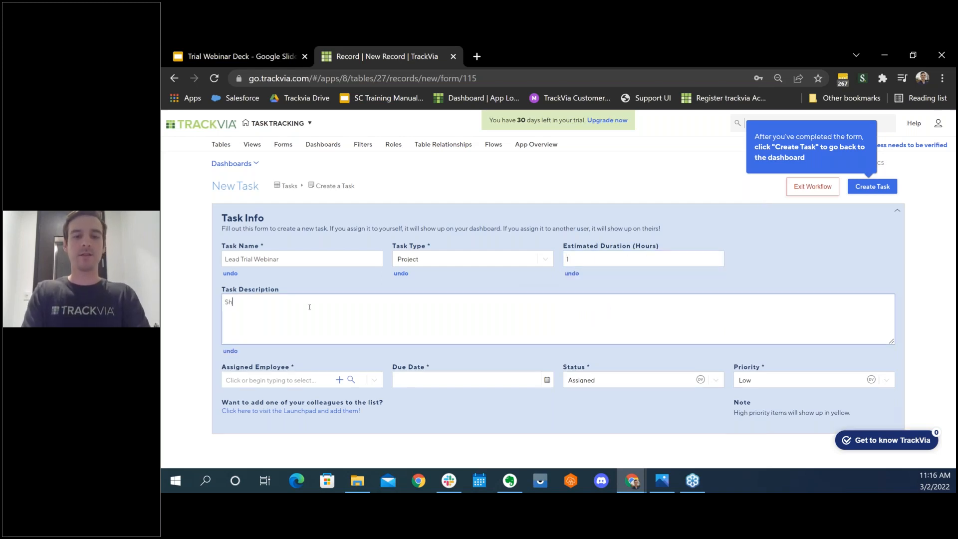
text(ow off the new)
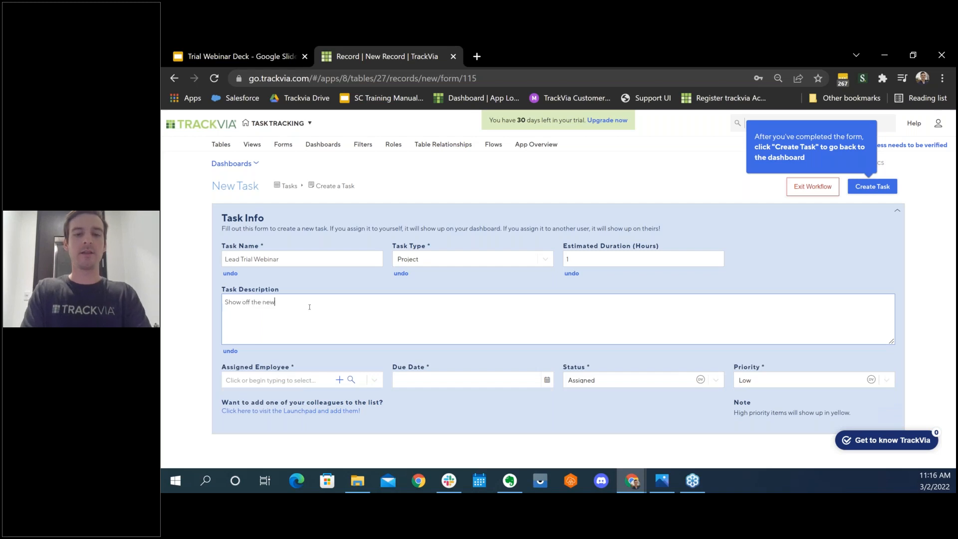
text( launchpad experience)
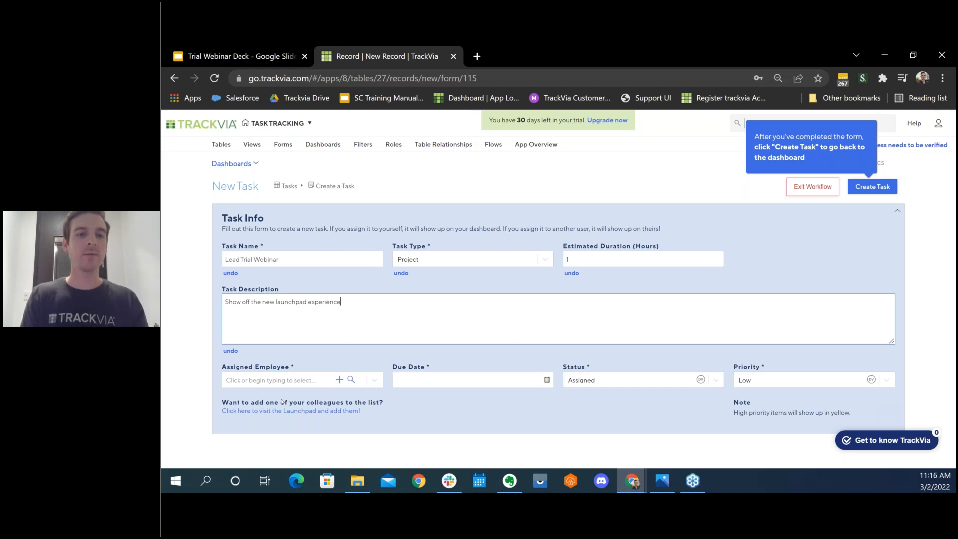
Assign the task to the first listed employee, the TrackVia practice account, and set its due date to 03/02/2022
click(309, 380)
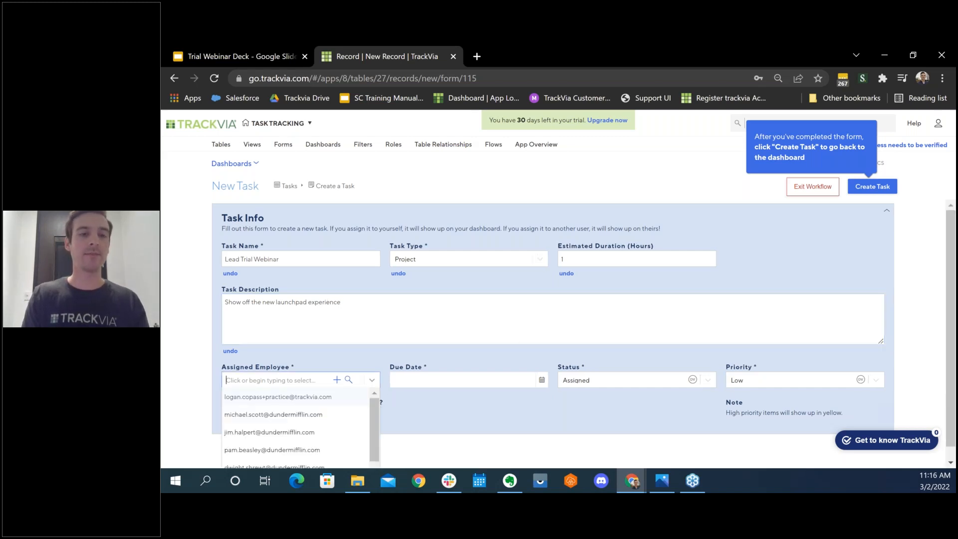
click(282, 397)
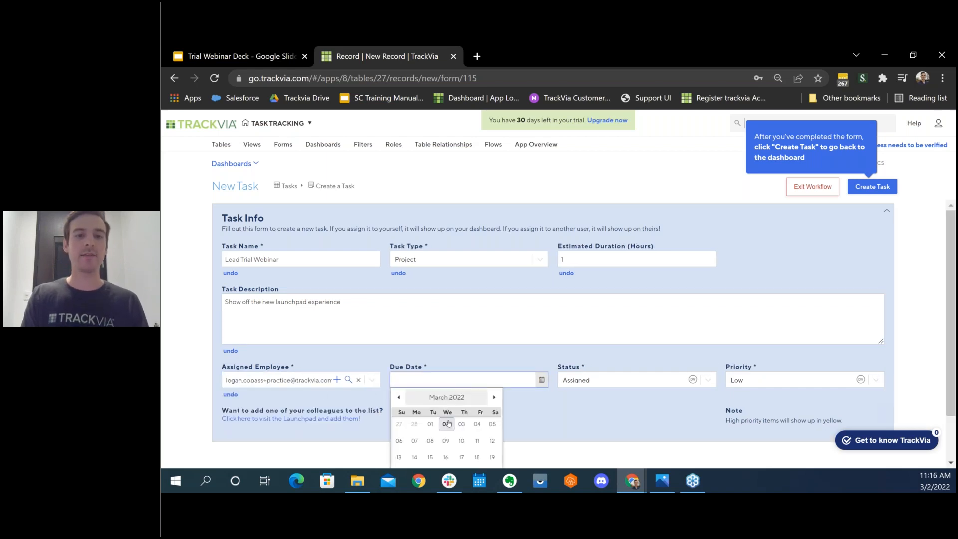
click(447, 424)
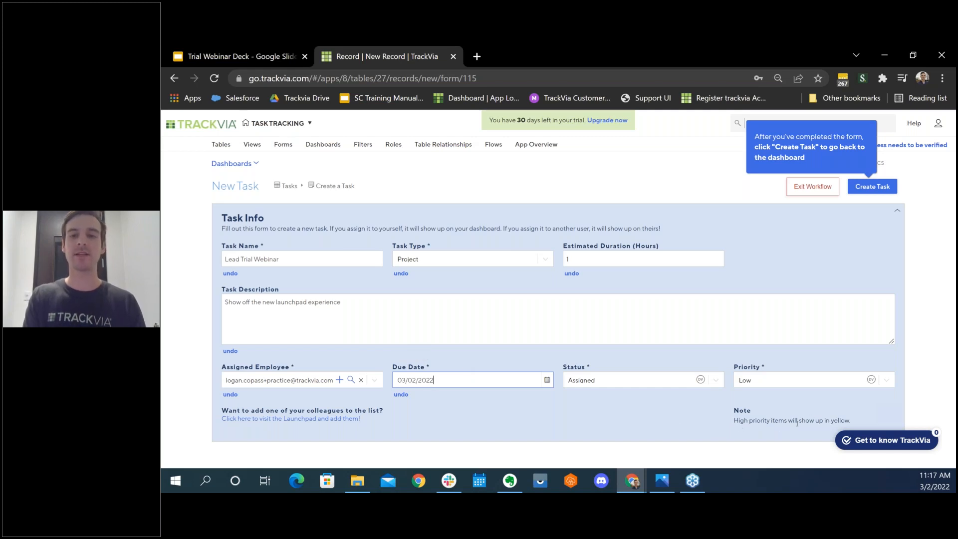
Set the new task's priority to High and create the task
click(794, 384)
click(751, 416)
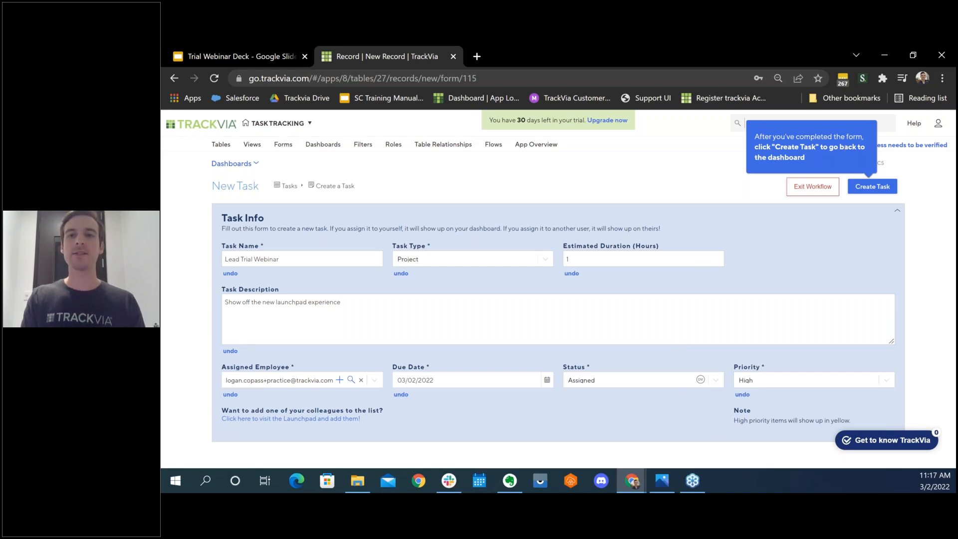
click(866, 186)
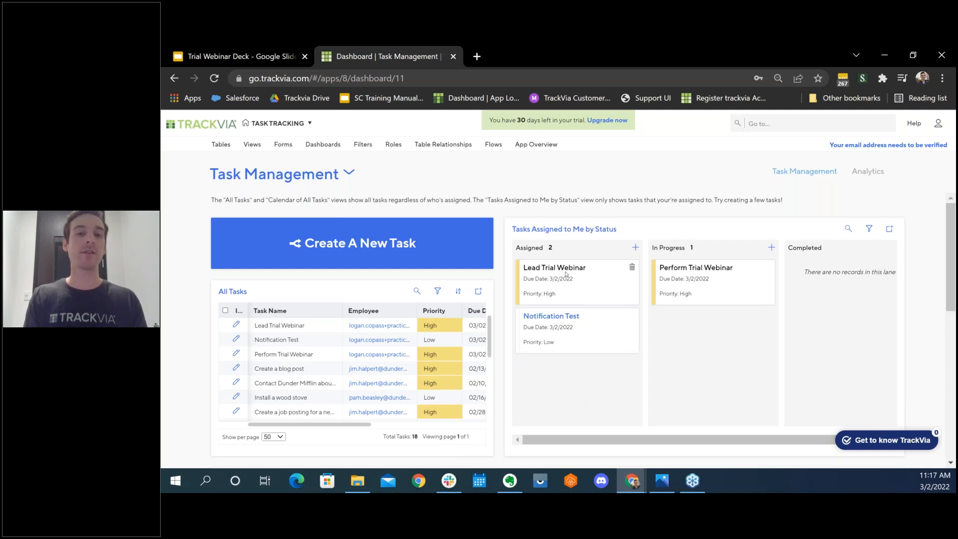
Move the Lead Trial Webinar card to the In Progress lane and review the calendar of all tasks
drag(566, 274, 662, 258)
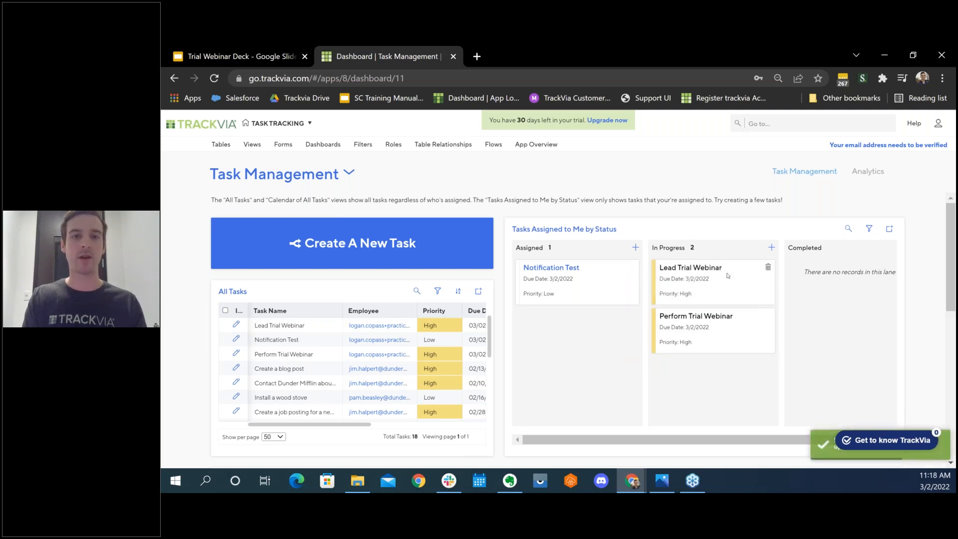
scroll(503, 407, down, 5)
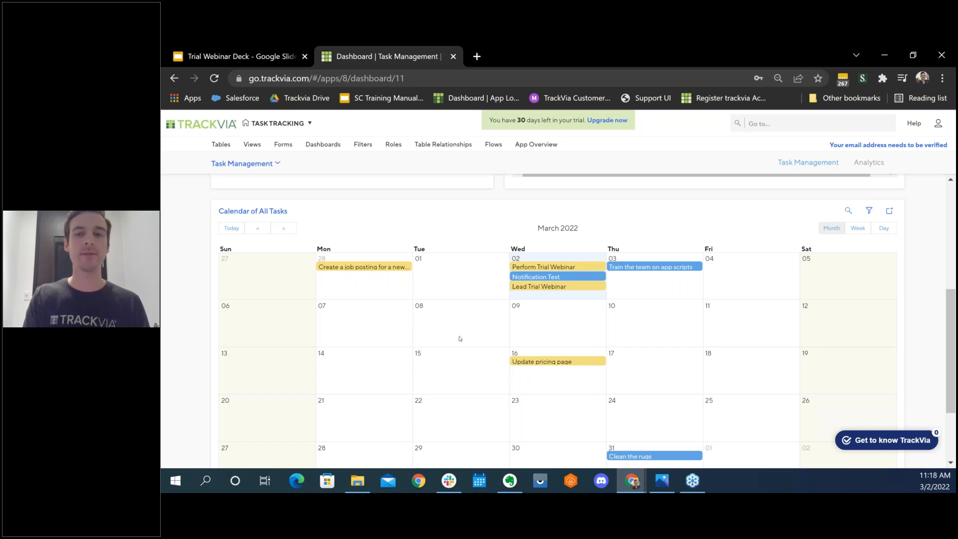
scroll(460, 339, down, 3)
scroll(458, 336, up, 3)
scroll(458, 336, down, 3)
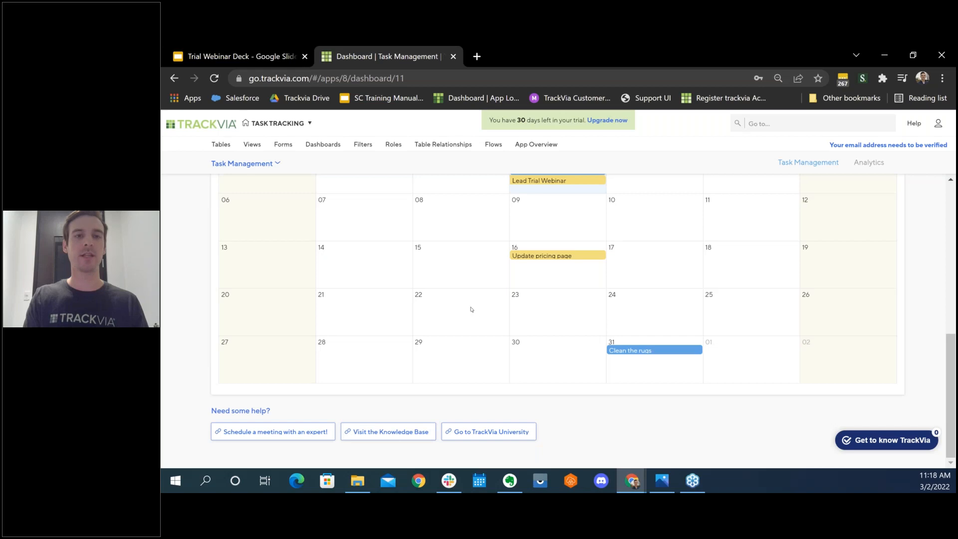
scroll(472, 309, up, 8)
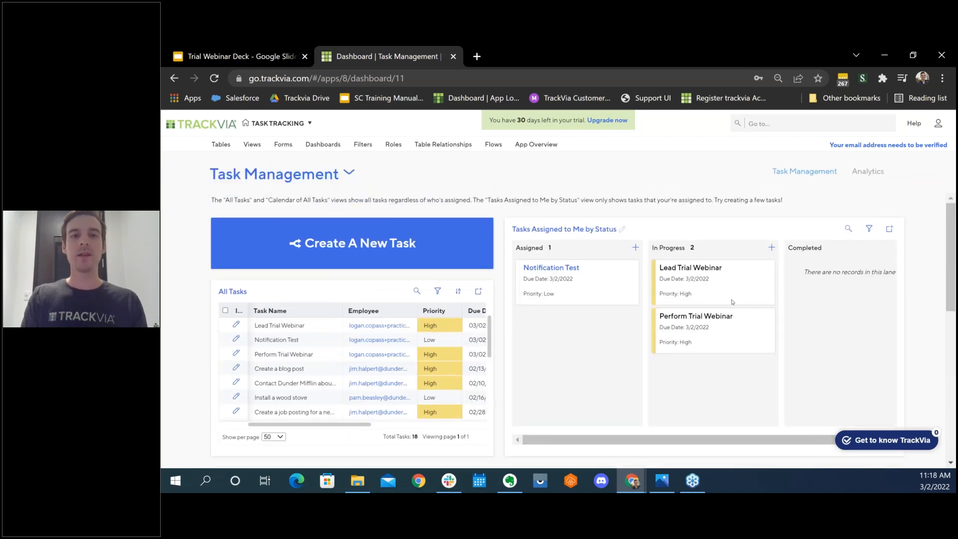
Start the "Explore a chart" walkthrough and open the Tasks by Employee by Status chart in full screen
click(891, 441)
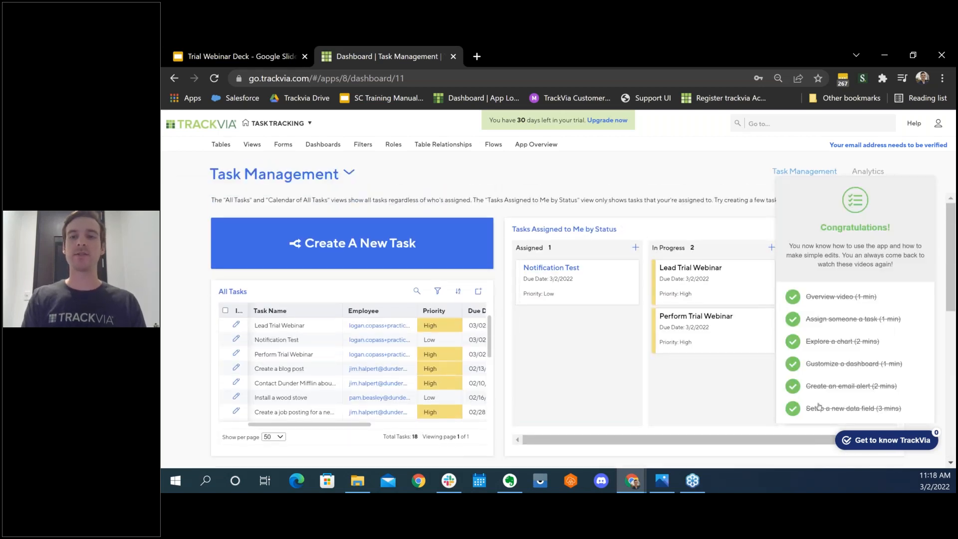
click(841, 342)
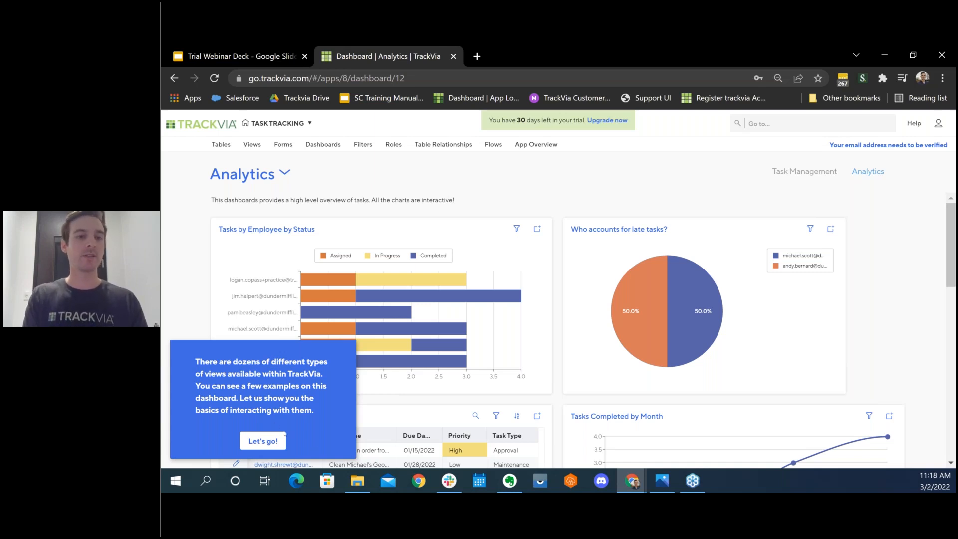
click(270, 442)
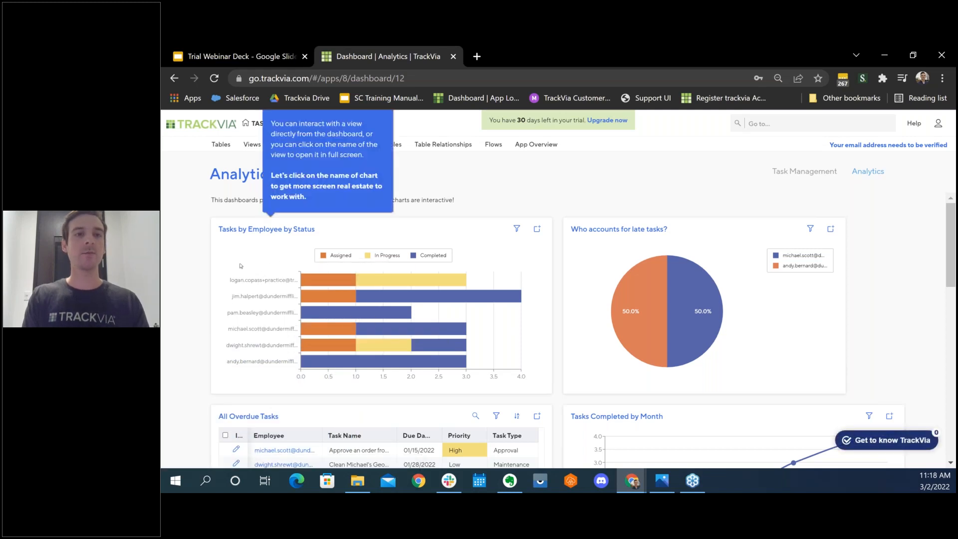
click(263, 229)
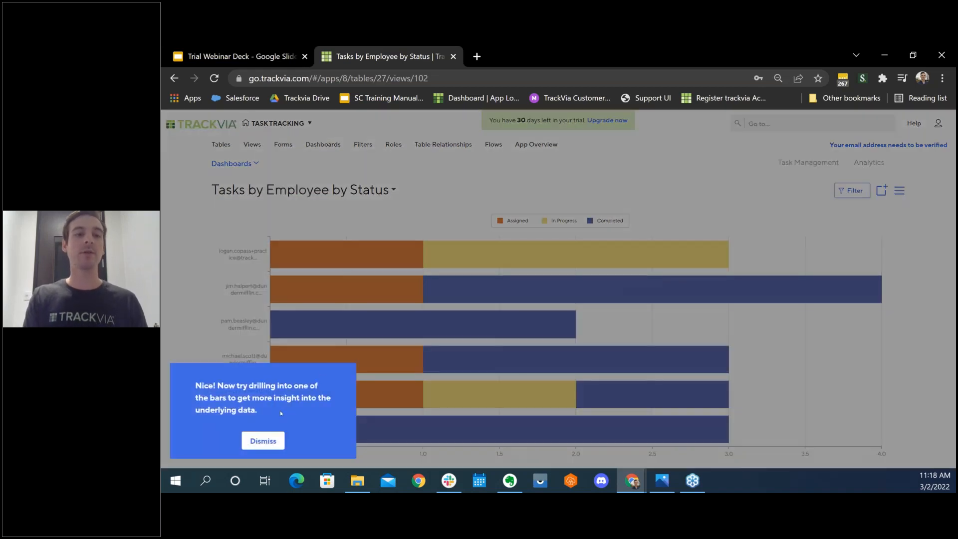
Dismiss the walkthrough hint, drill into the practice account's In Progress bar to examine its tasks, and return to the chart
click(270, 440)
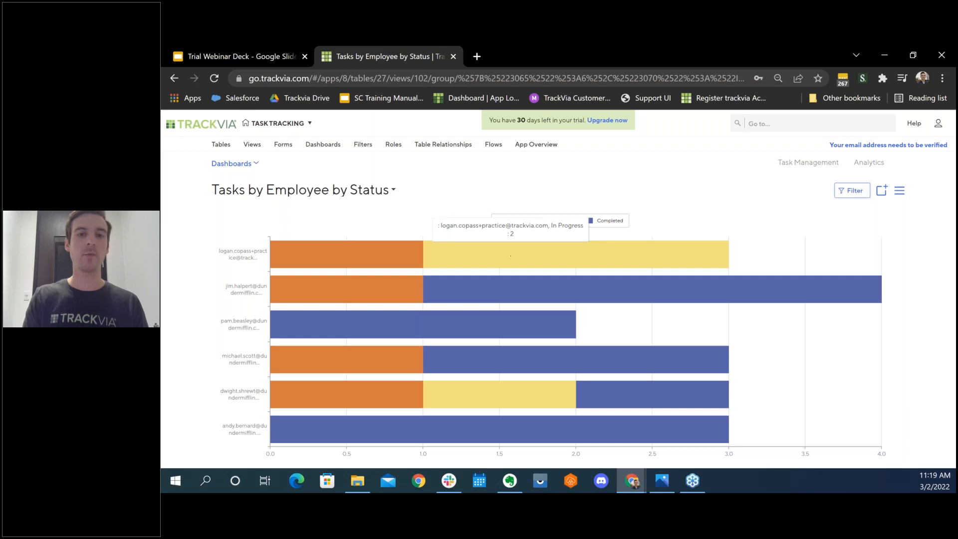
click(511, 254)
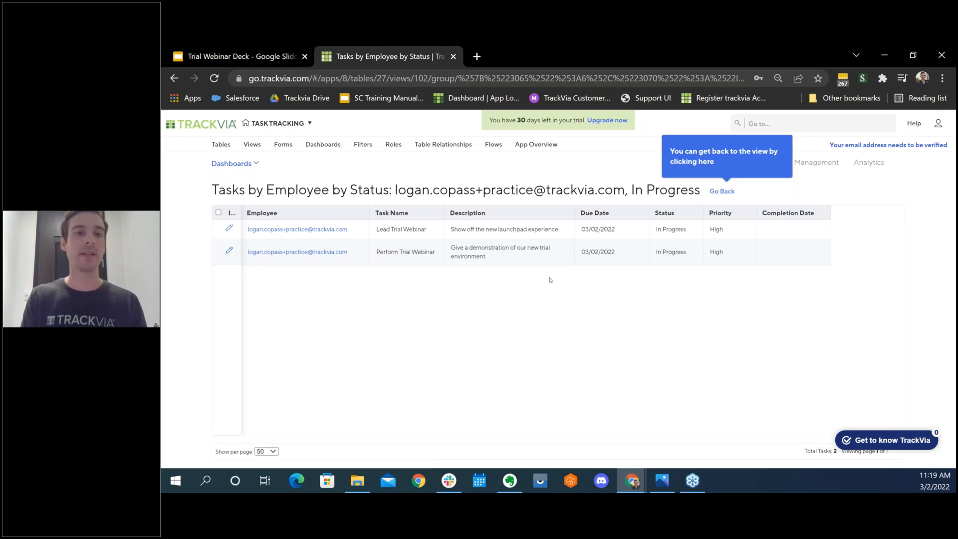
click(731, 191)
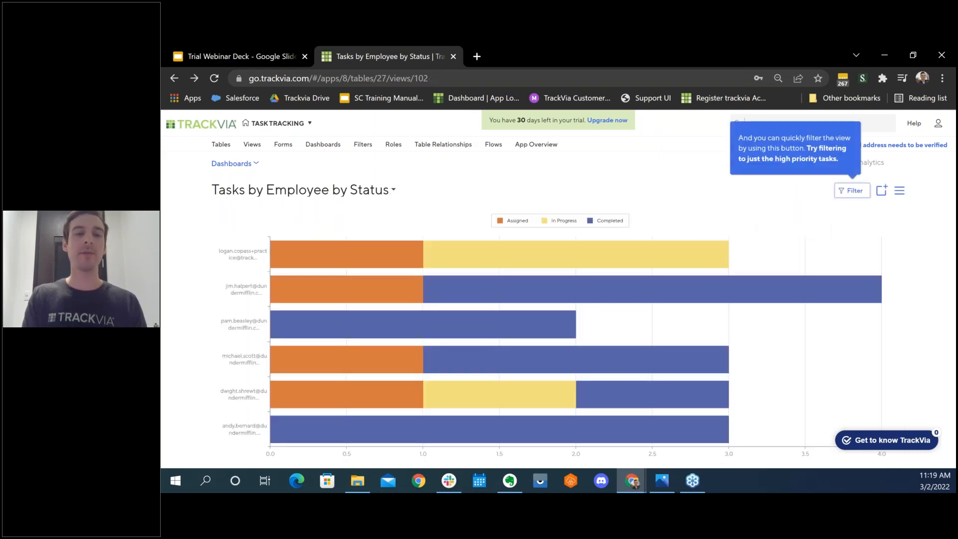
Filter the Tasks by Employee by Status chart with the condition Employee Is Identical To the practice account
click(854, 191)
click(593, 261)
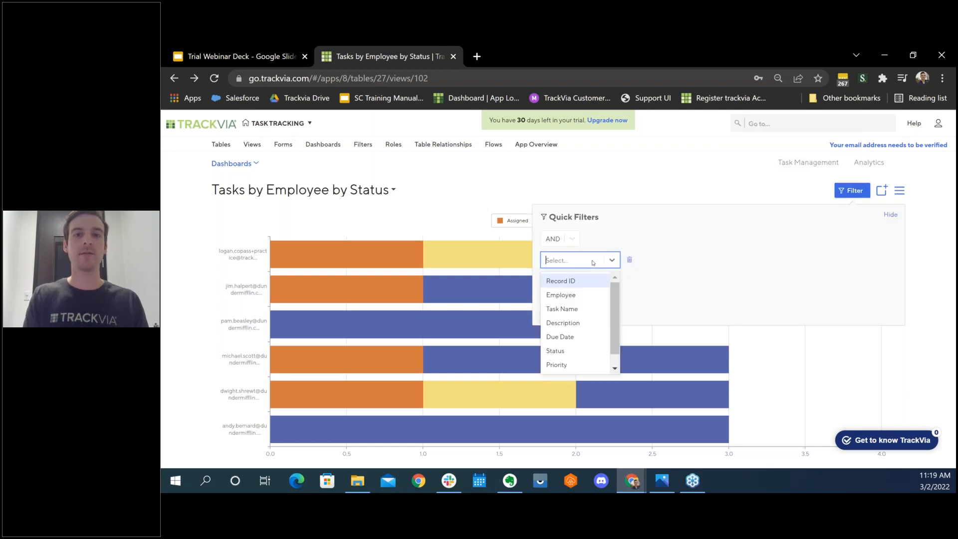
click(571, 295)
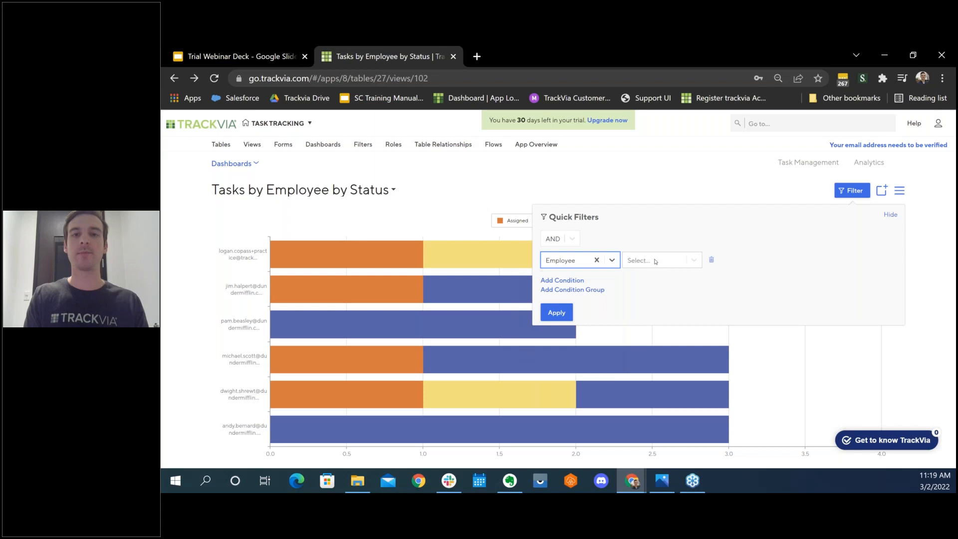
click(649, 260)
click(658, 282)
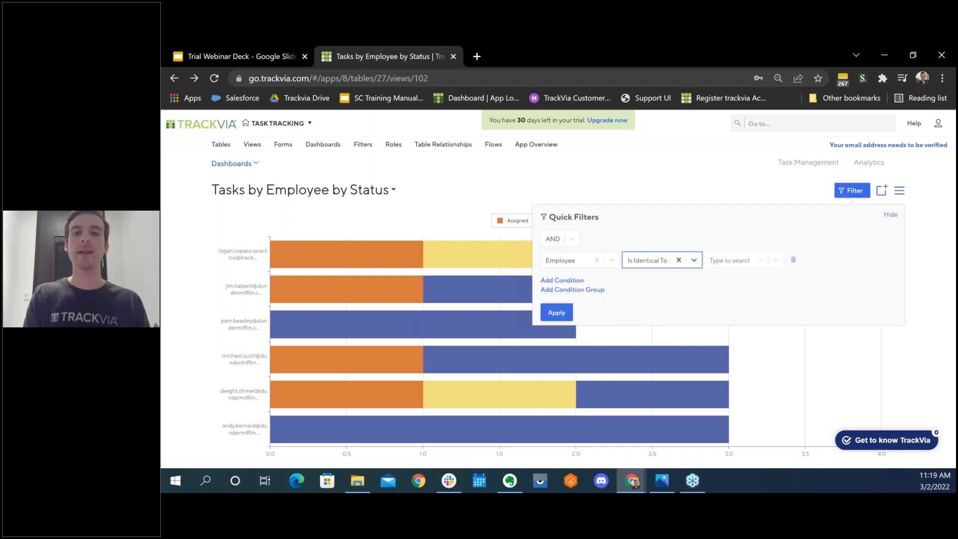
click(753, 259)
click(731, 279)
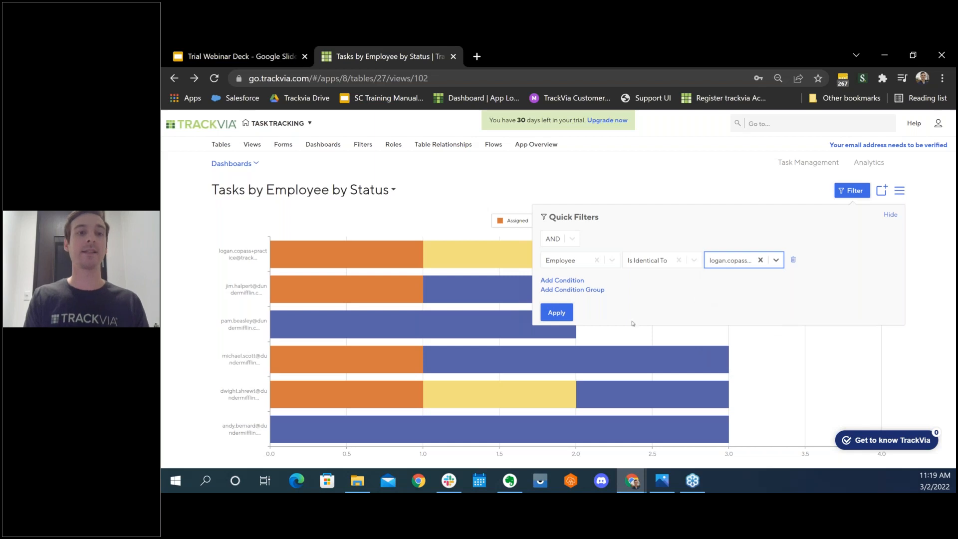
click(556, 312)
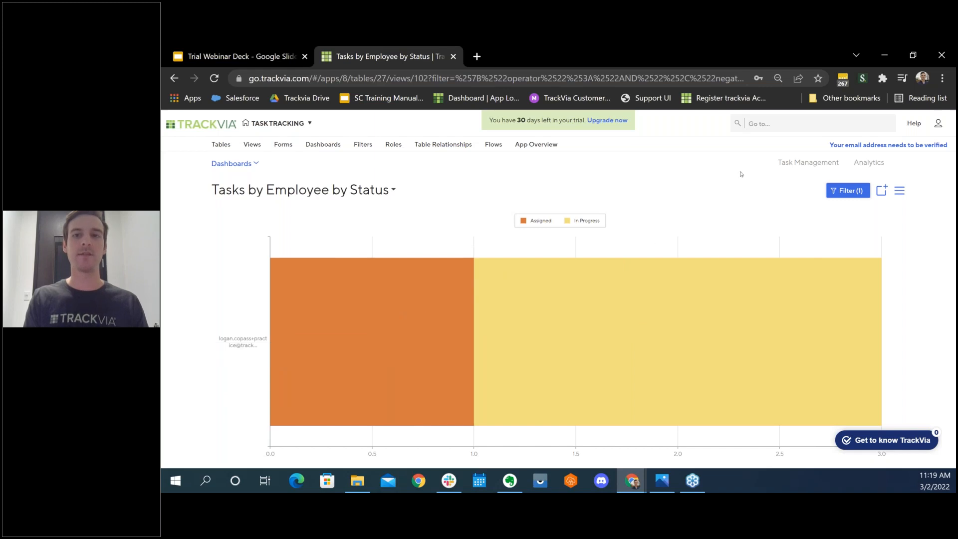
click(863, 193)
click(795, 187)
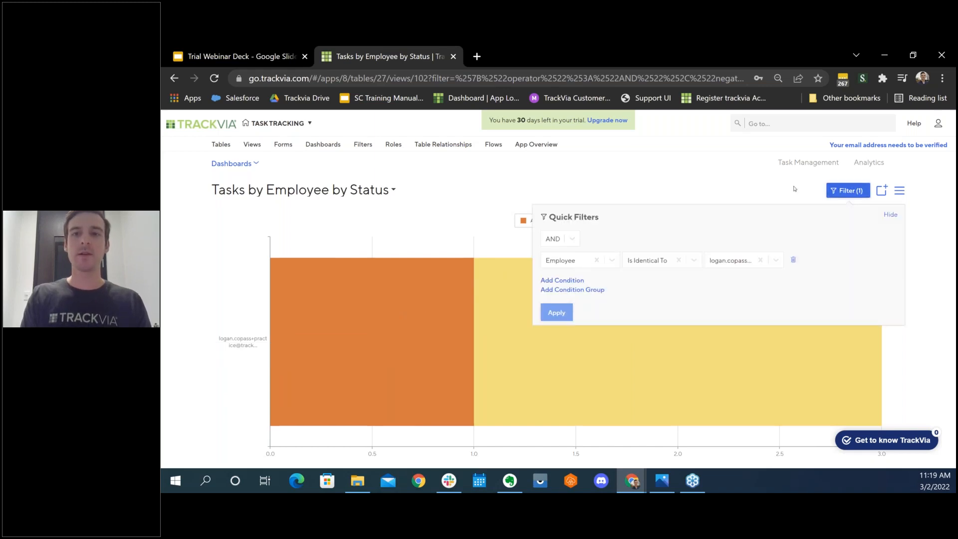
Return to the Task Management dashboard and start the "Customize a dashboard" walkthrough
click(877, 166)
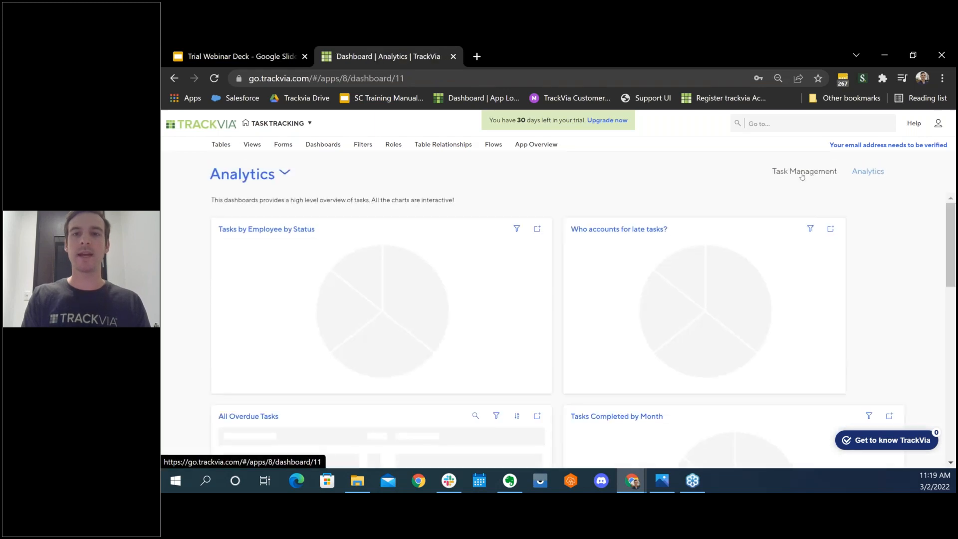
click(804, 172)
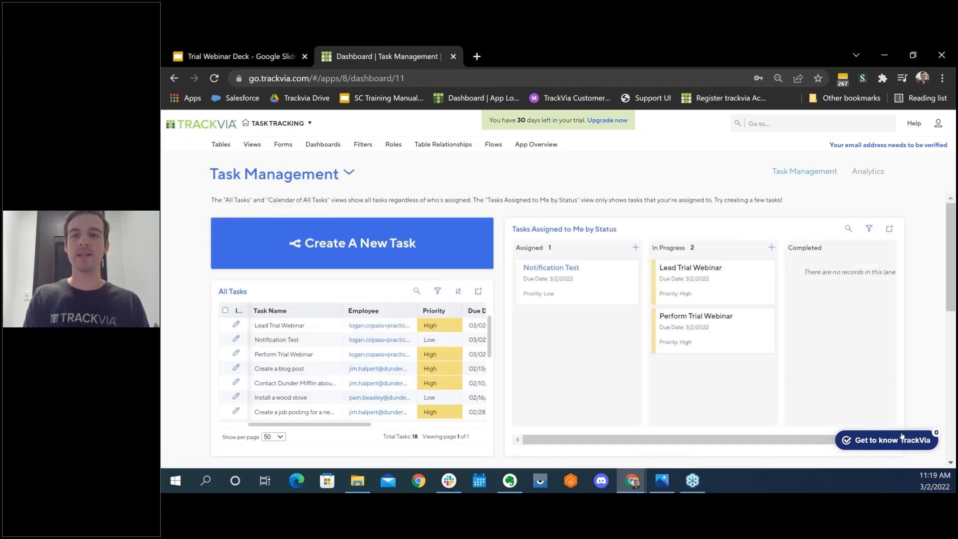
click(883, 439)
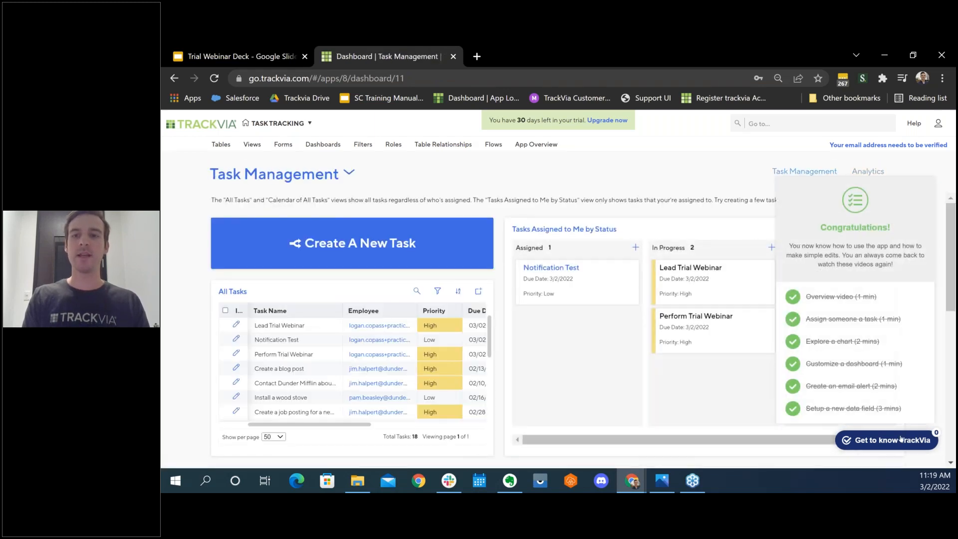
click(851, 367)
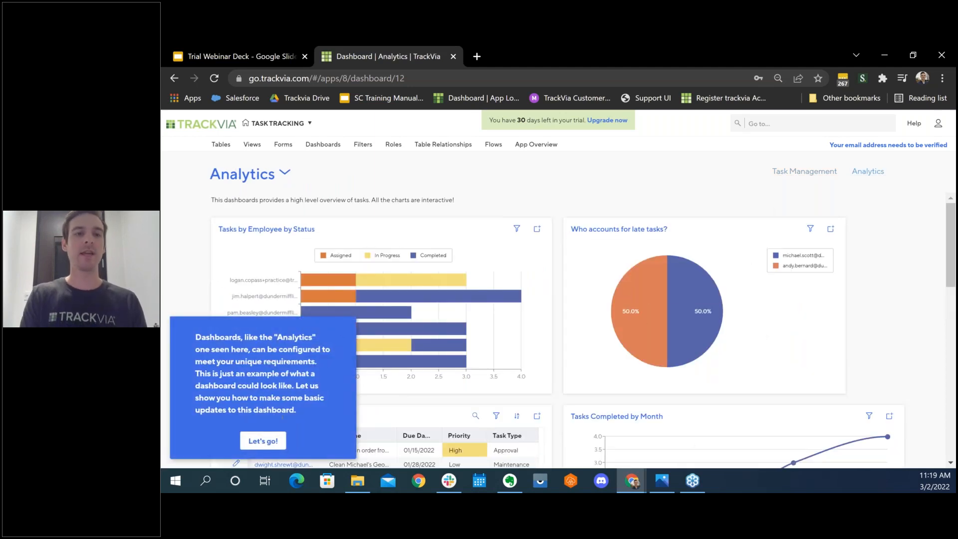
click(275, 441)
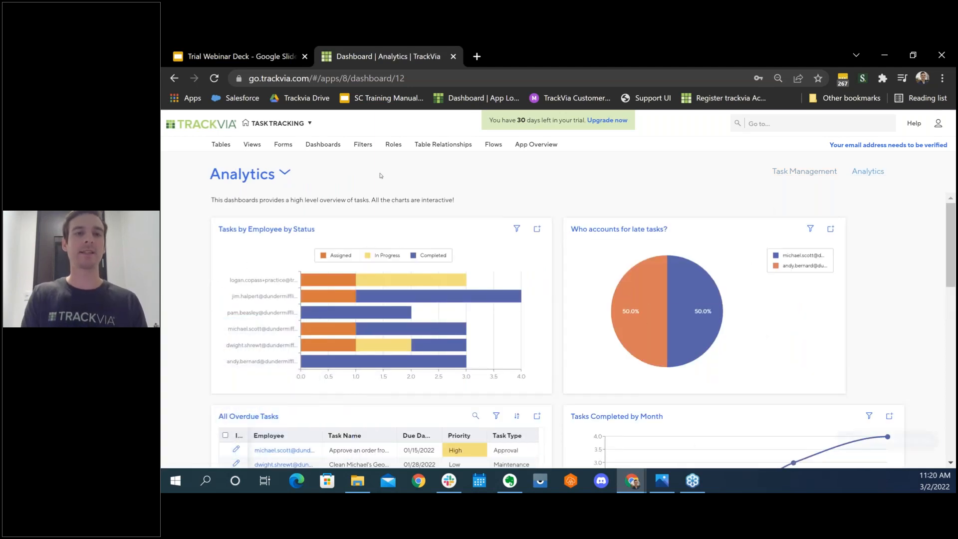
Open the Analytics dashboard for editing
click(329, 145)
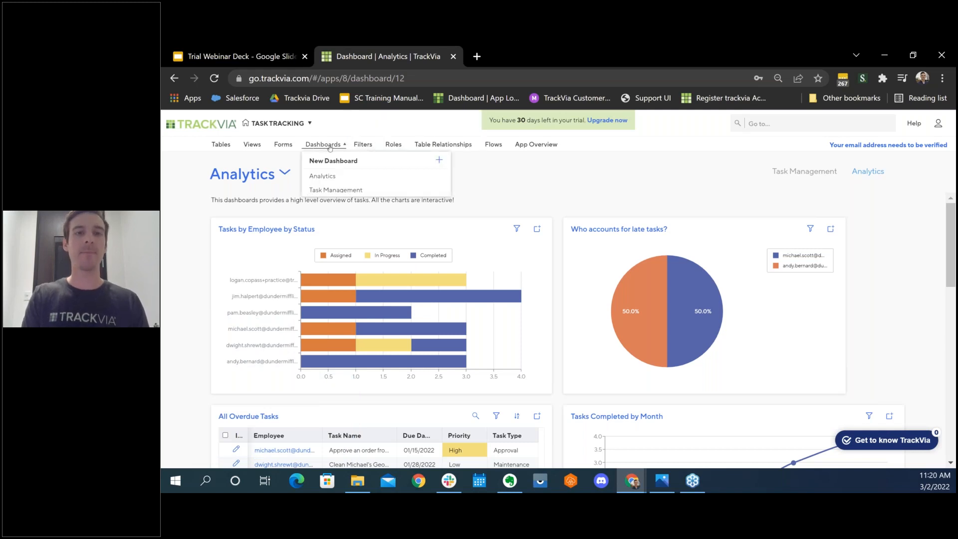
mouse_move(439, 177)
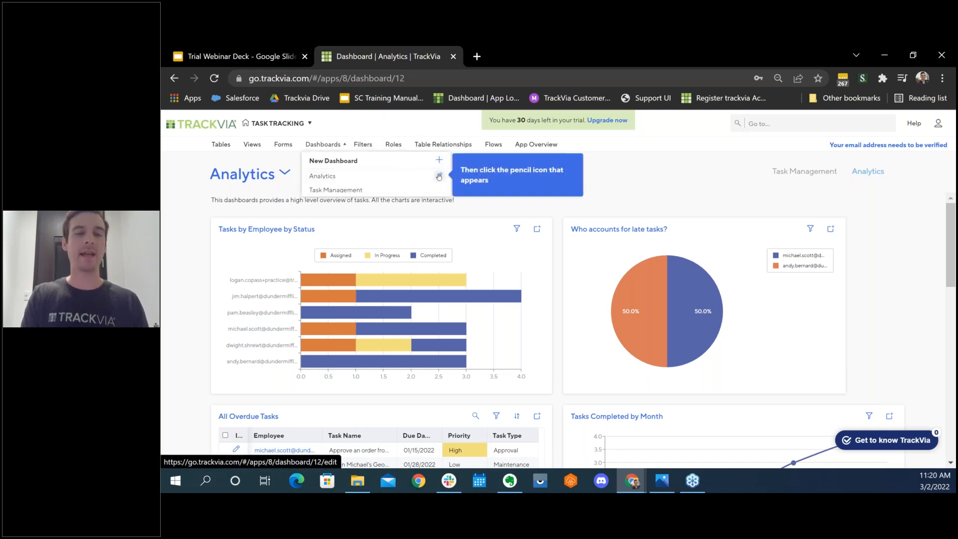
click(439, 176)
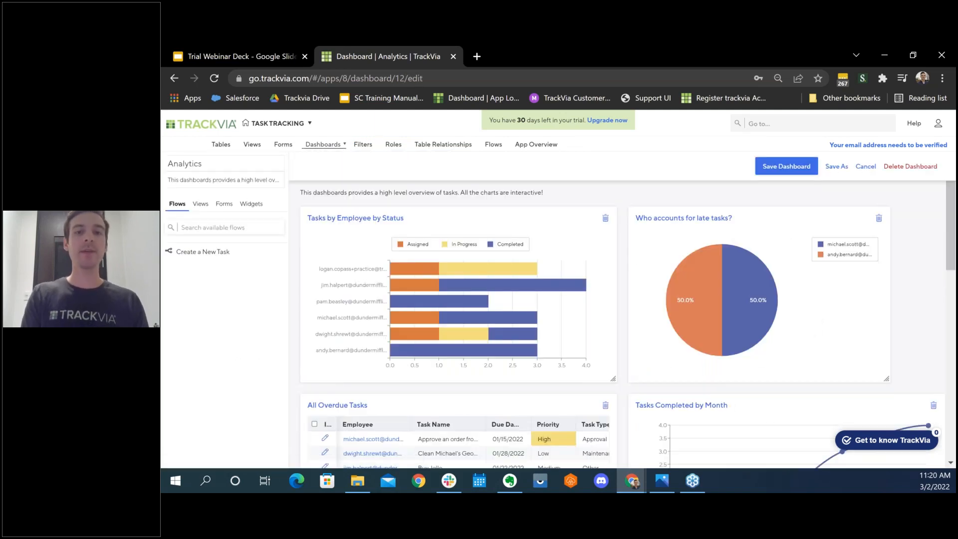
Enlarge the Tasks by Employee by Status chart and place the Tasks Completed by Month chart beside it
drag(615, 378, 630, 261)
scroll(630, 260, up, 4)
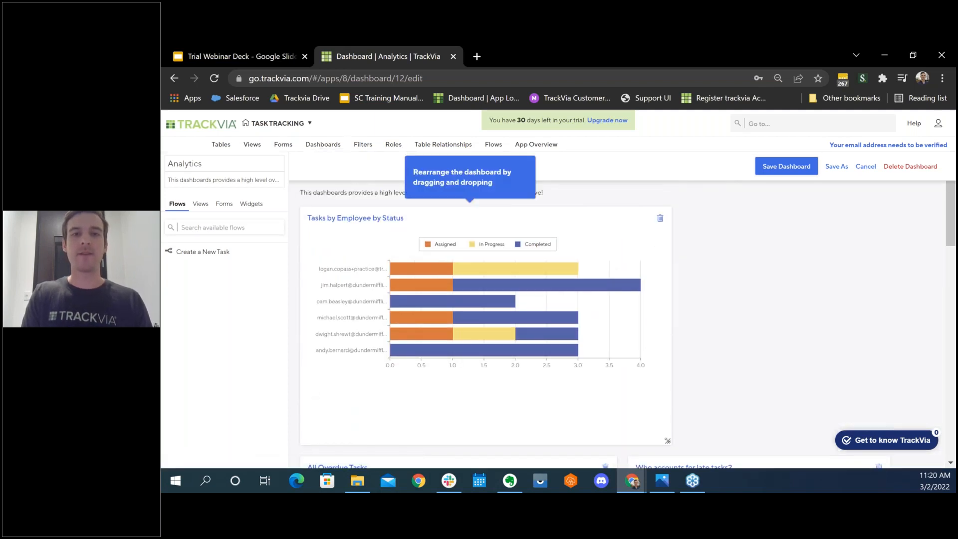
scroll(632, 249, down, 3)
scroll(631, 249, up, 3)
mouse_move(532, 229)
mouse_down()
mouse_move(922, 212)
mouse_move(775, 215)
mouse_move(679, 239)
mouse_move(527, 248)
mouse_up()
drag(527, 411, 623, 275)
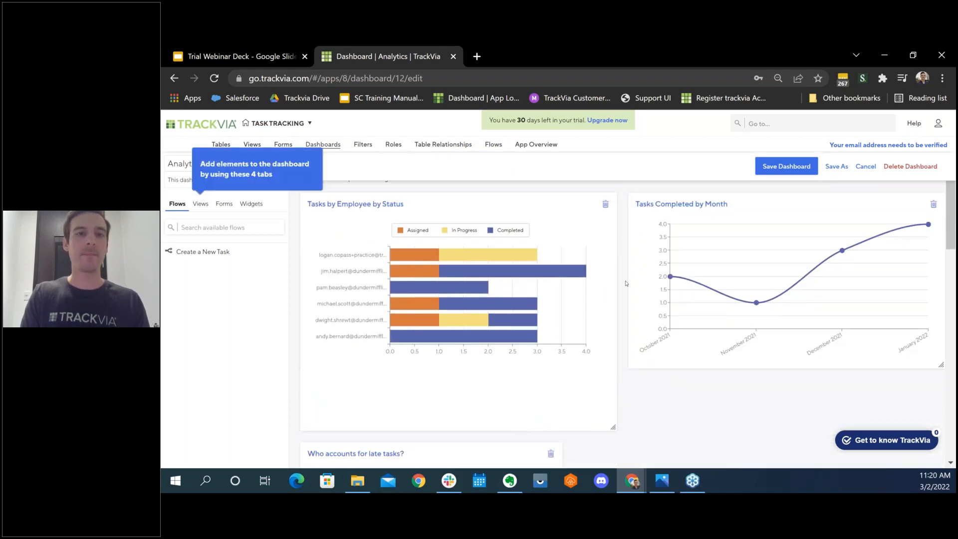
scroll(628, 301, up, 1)
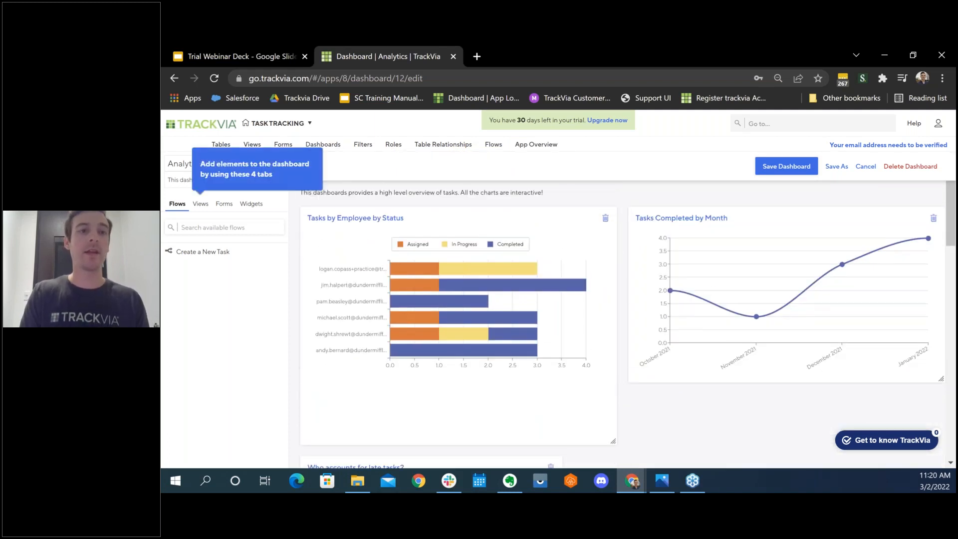
Browse the views, forms and widgets available for the dashboard, and save the rearranged Analytics dashboard
click(202, 203)
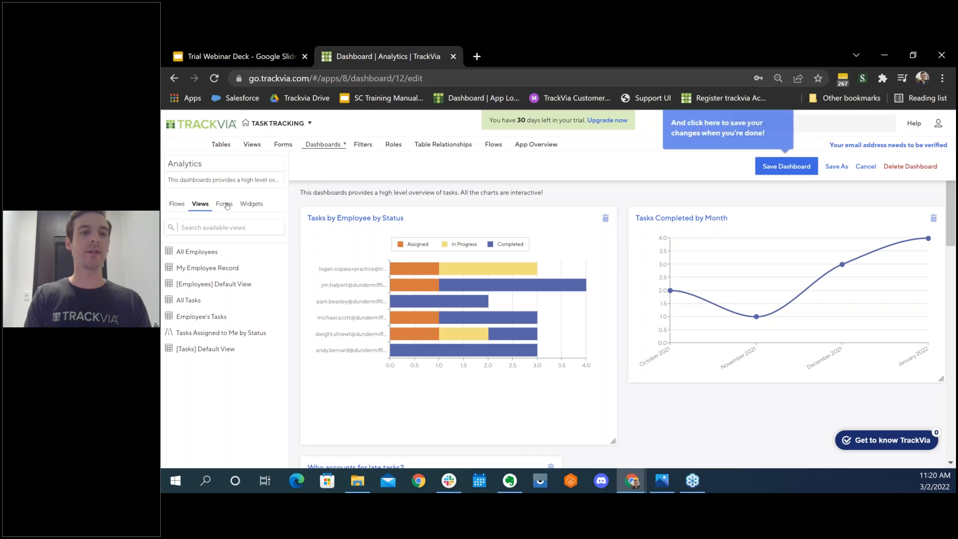
click(226, 204)
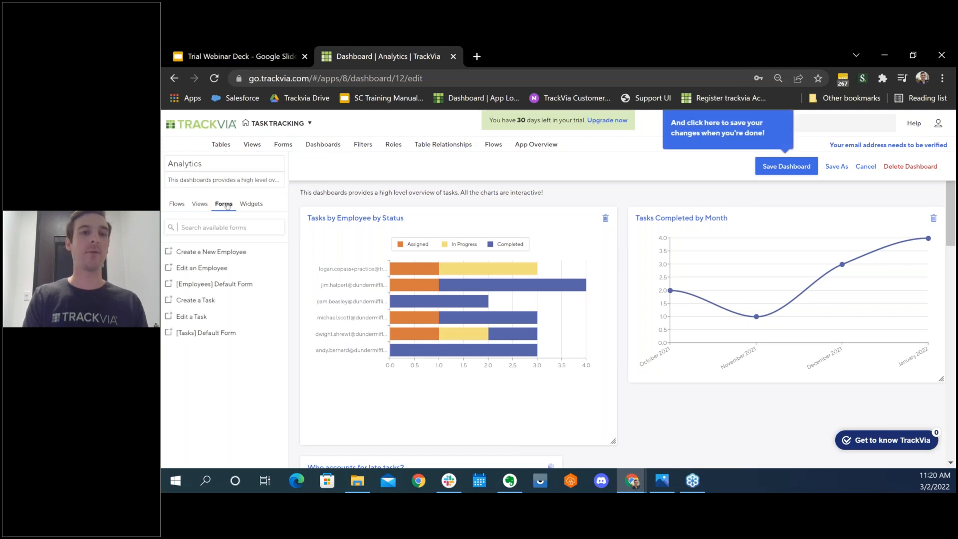
click(255, 204)
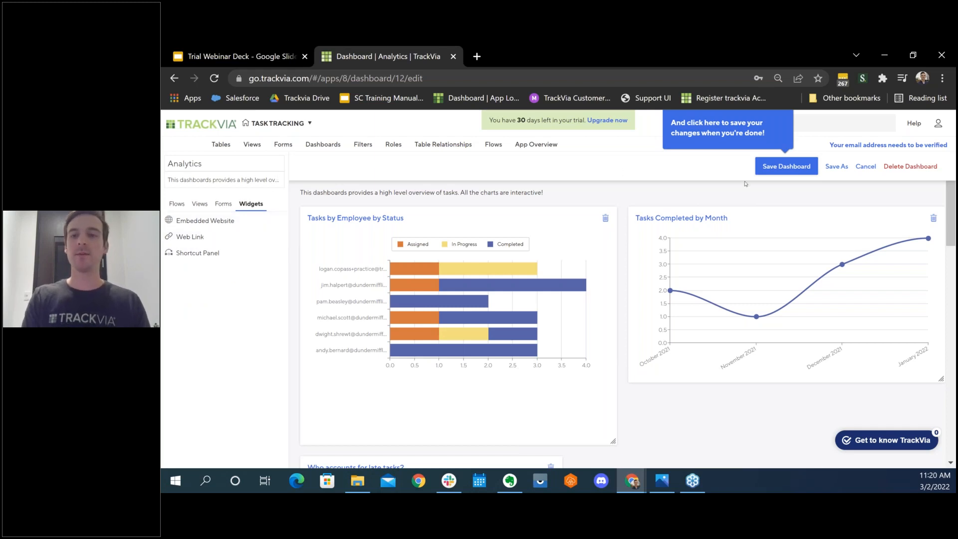
click(790, 170)
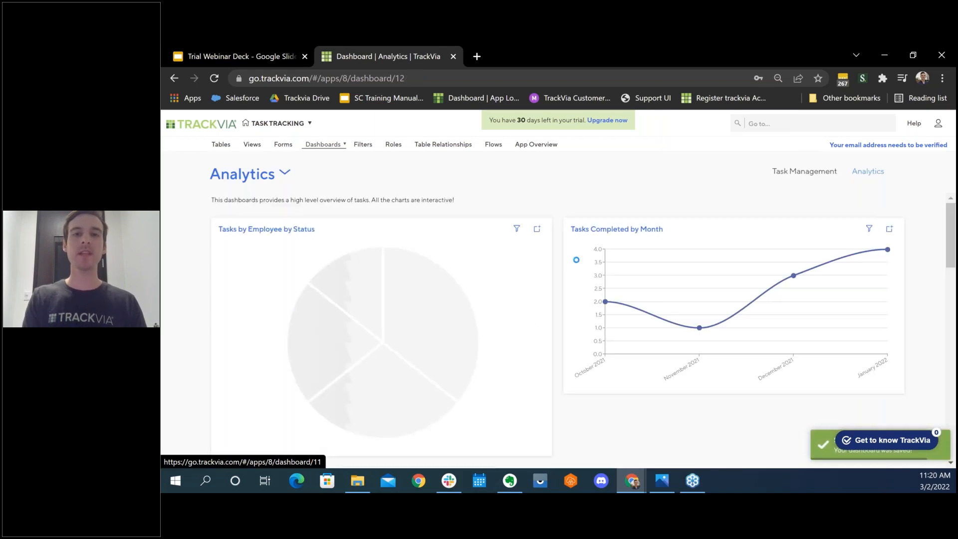
scroll(560, 362, down, 6)
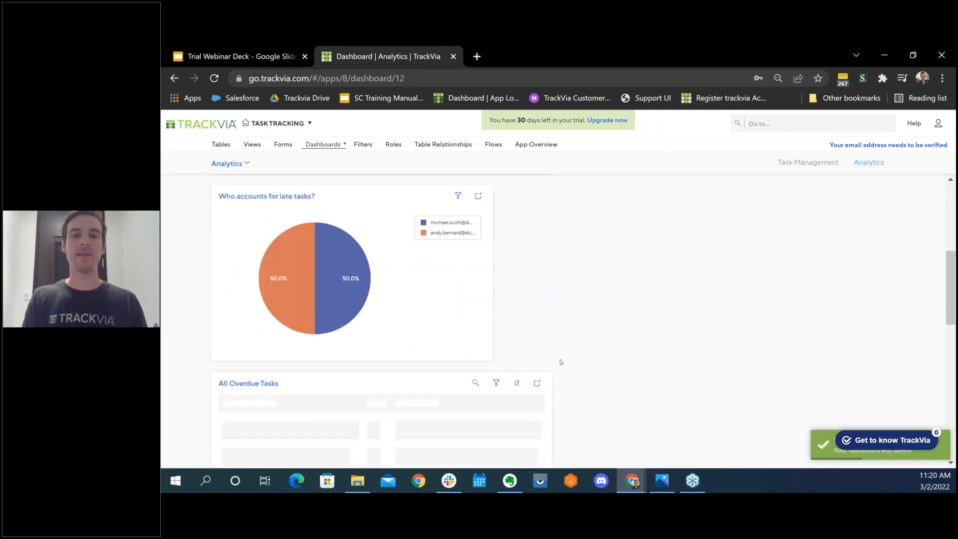
Start the "Create an email alert" walkthrough from the Get to know TrackVia checklist and continue past its introduction
scroll(561, 361, up, 6)
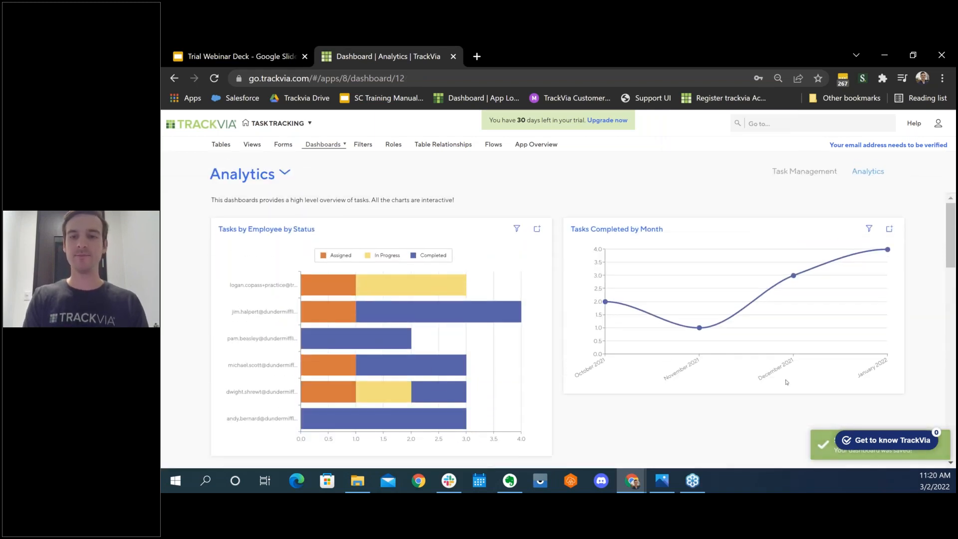
click(881, 446)
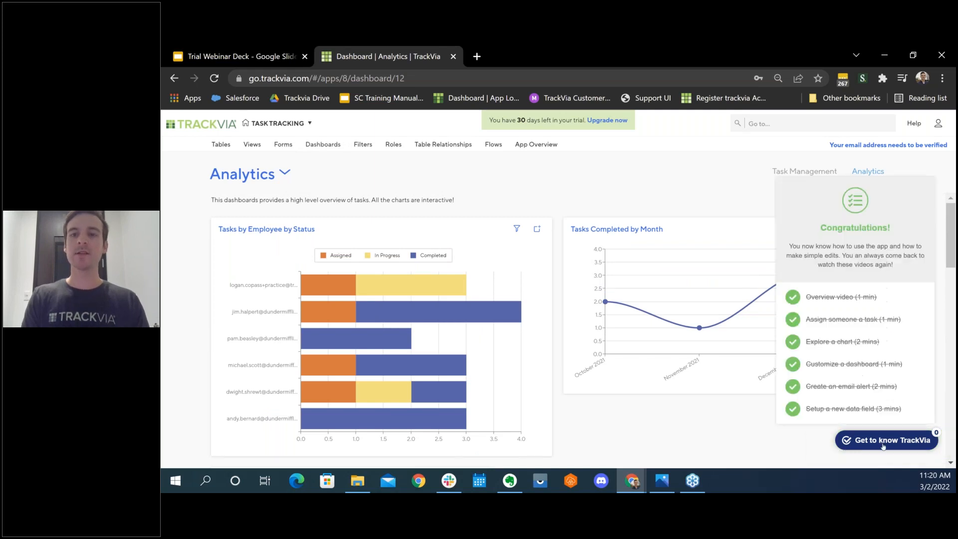
click(845, 385)
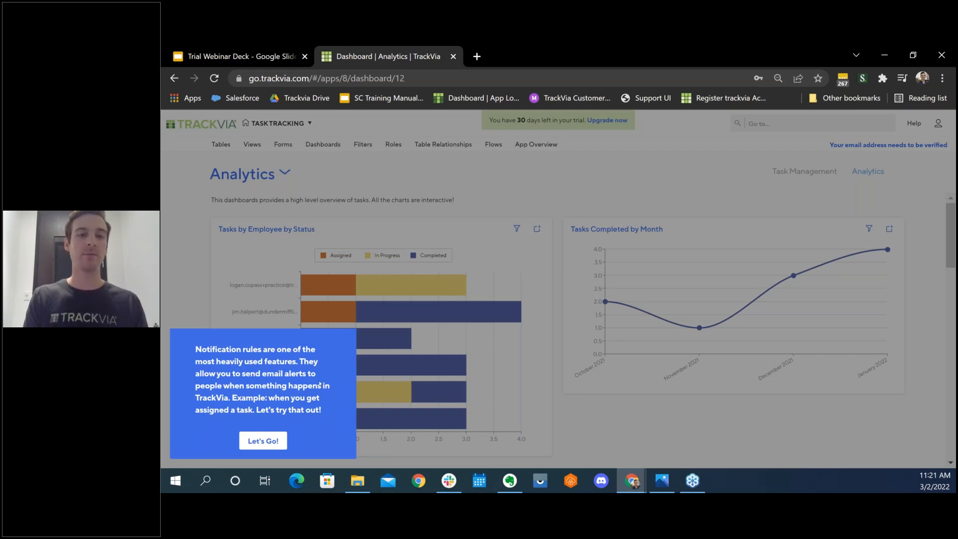
click(265, 440)
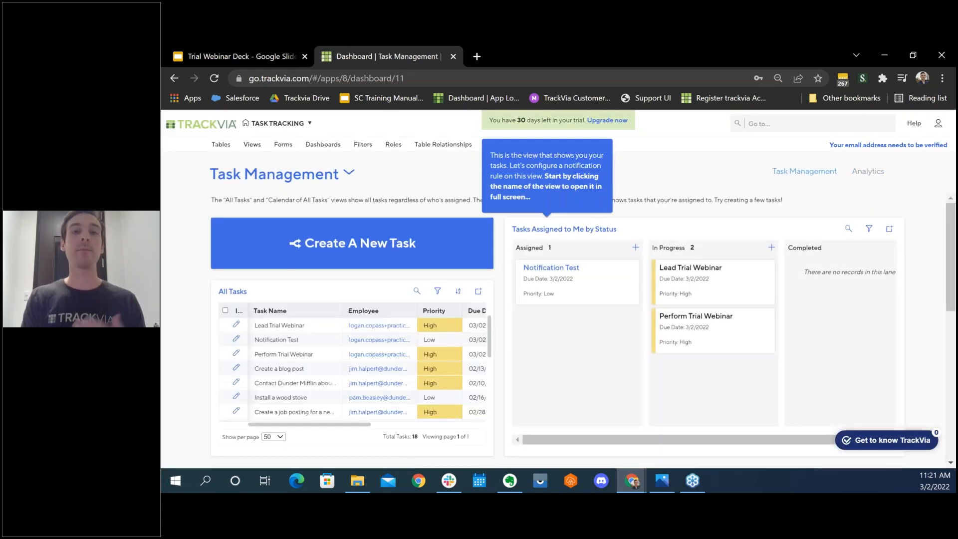
Open the Tasks Assigned to Me by Status view in full screen and bring up its notification rules
click(583, 228)
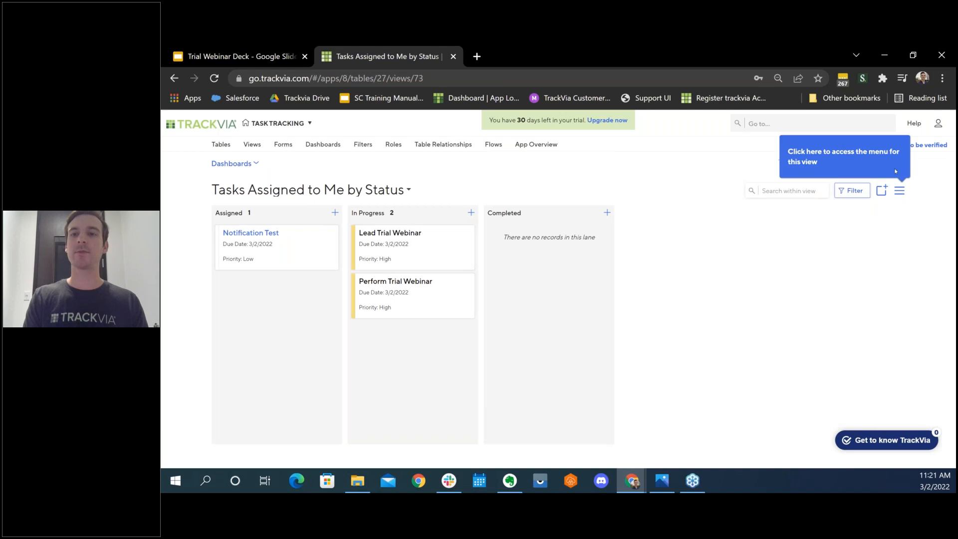
click(899, 191)
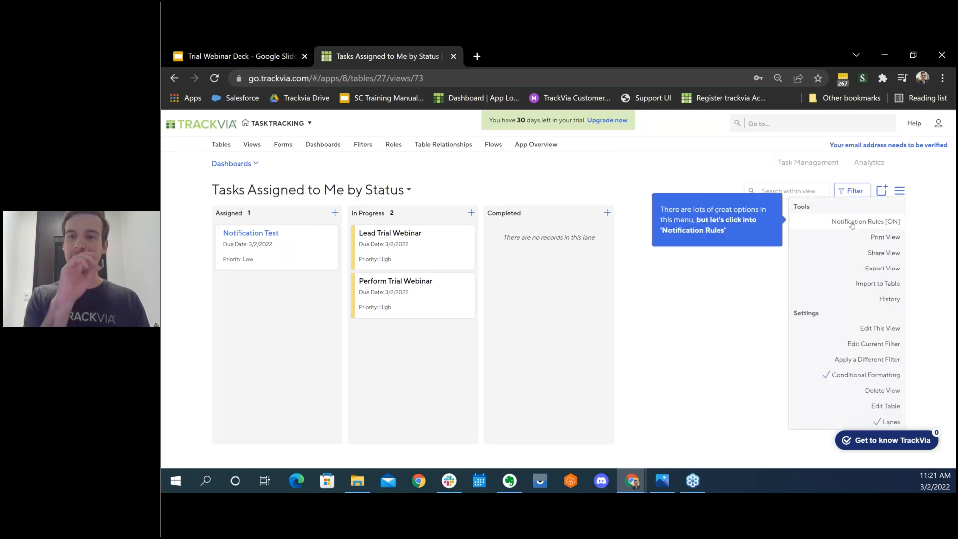
click(852, 223)
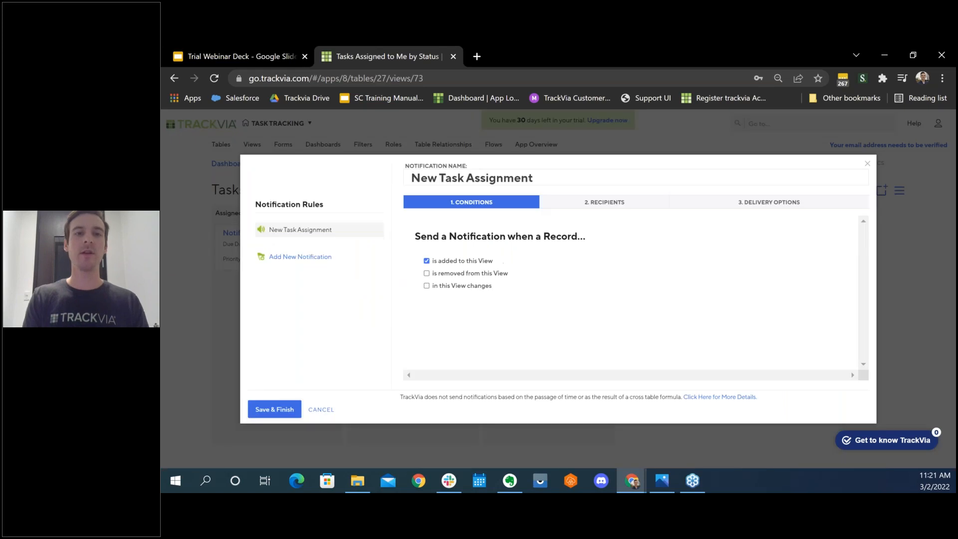
Review the New Task Assignment rule's conditions, recipients and delivery options with its sample message, and save the rule
mouse_move(538, 180)
mouse_down()
mouse_move(489, 178)
mouse_move(544, 177)
mouse_up()
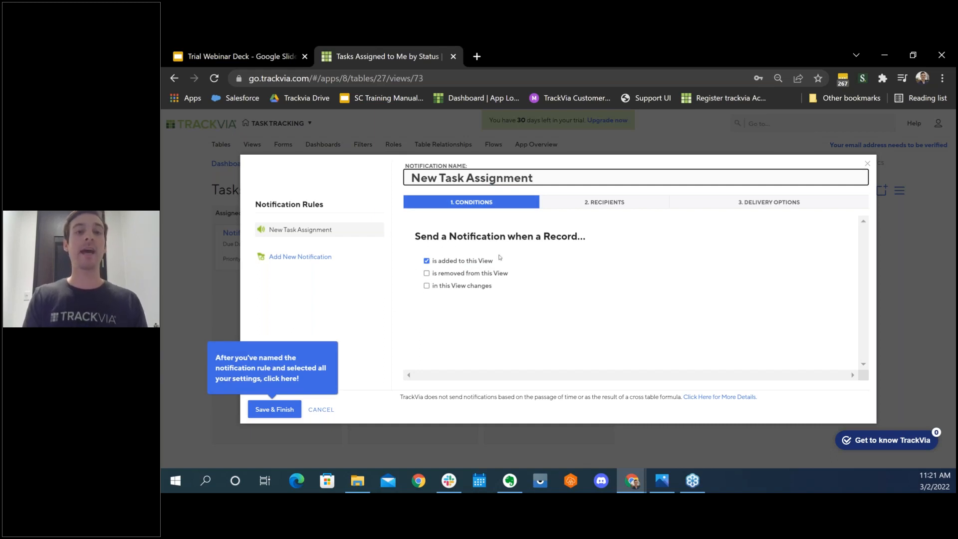
click(591, 206)
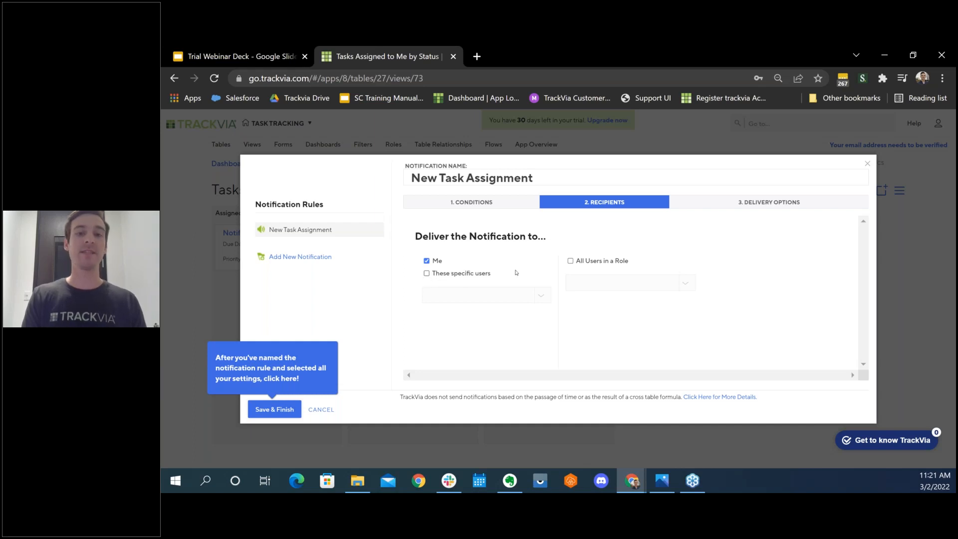
click(751, 201)
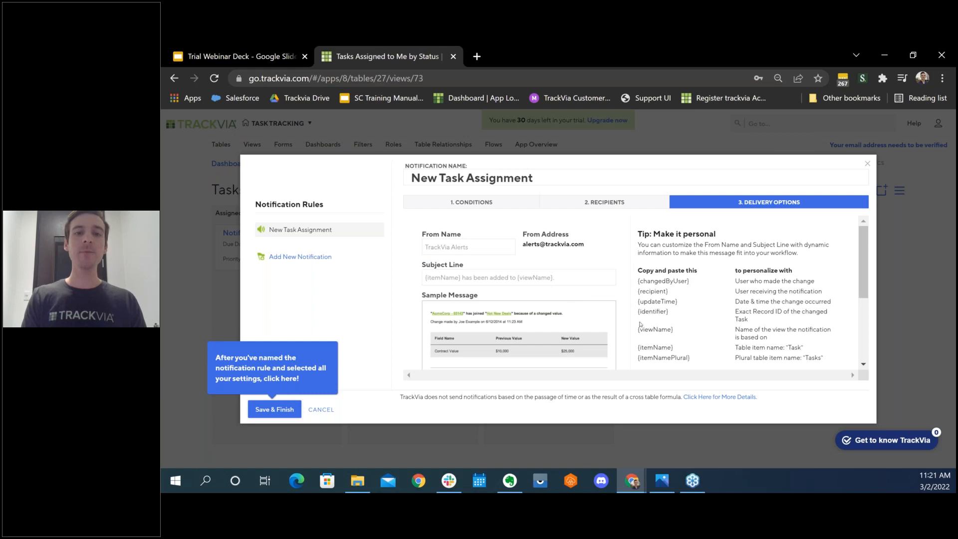
scroll(599, 310, down, 1)
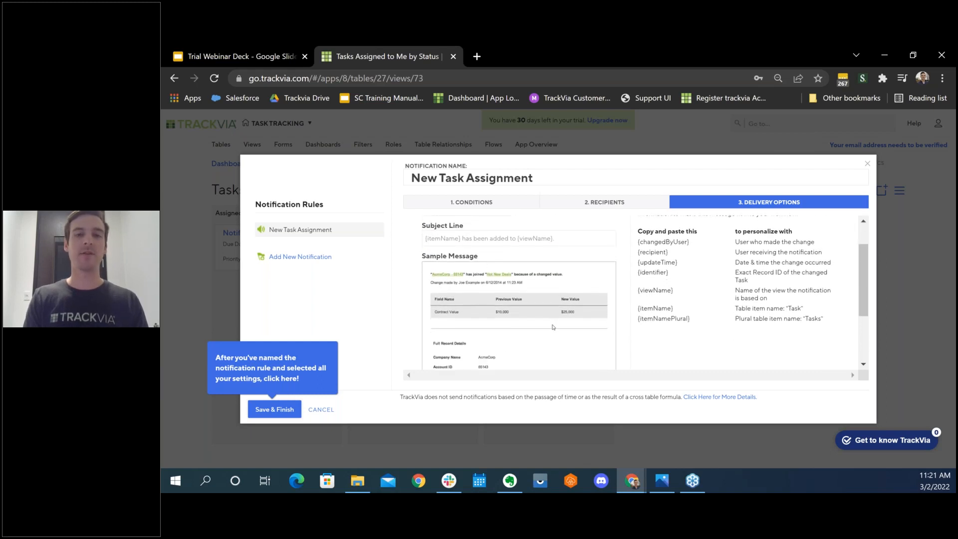
scroll(590, 311, down, 1)
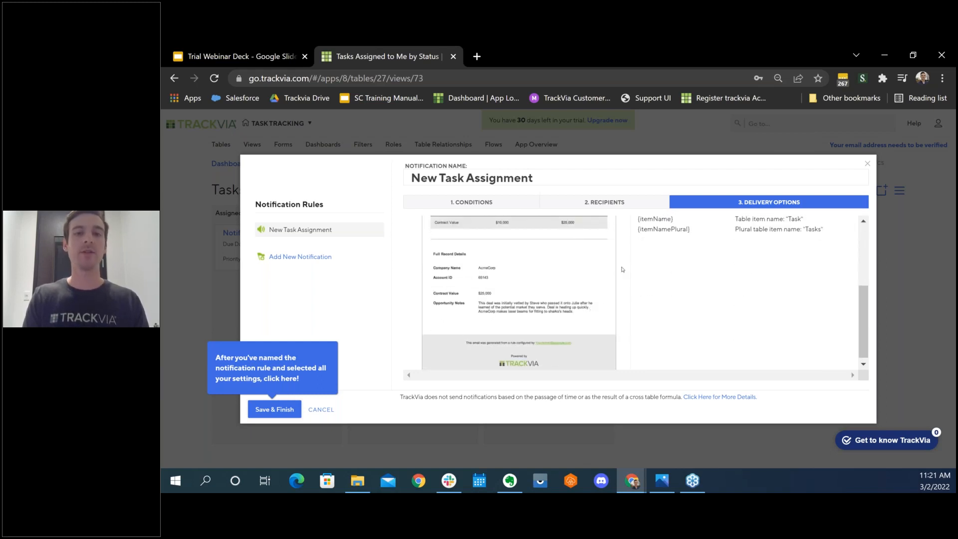
scroll(624, 266, up, 5)
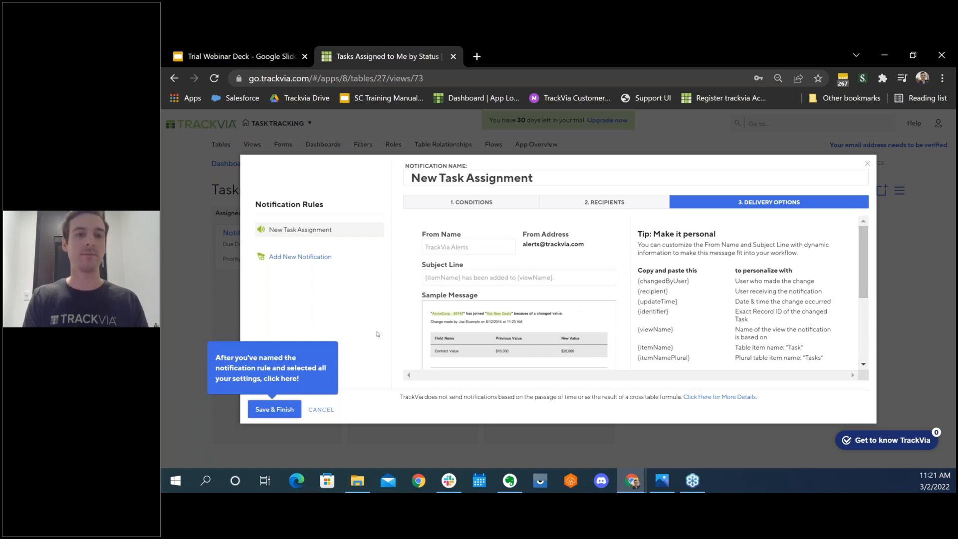
click(274, 409)
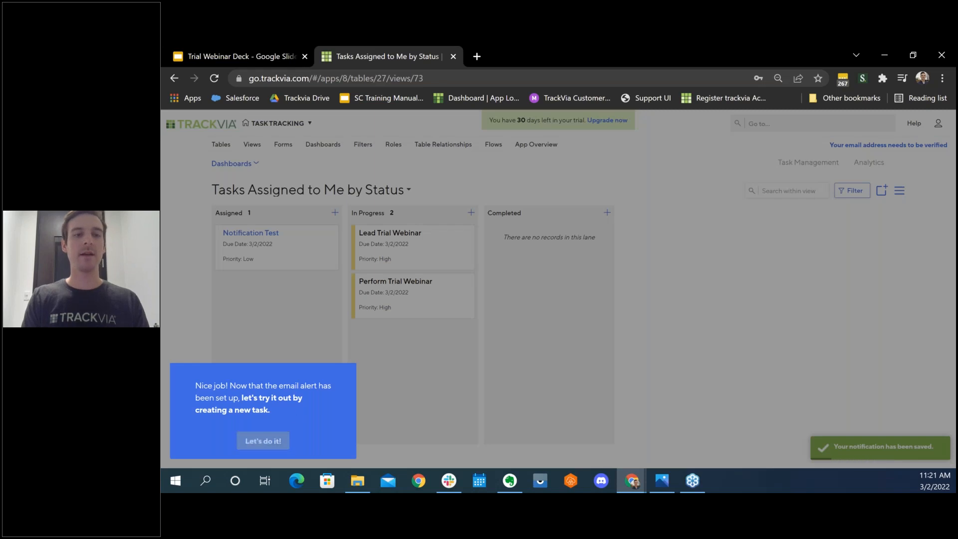
Continue the walkthrough and start a new task named "Email Notification!" with type Approval and an estimated duration of 3 hours
click(258, 447)
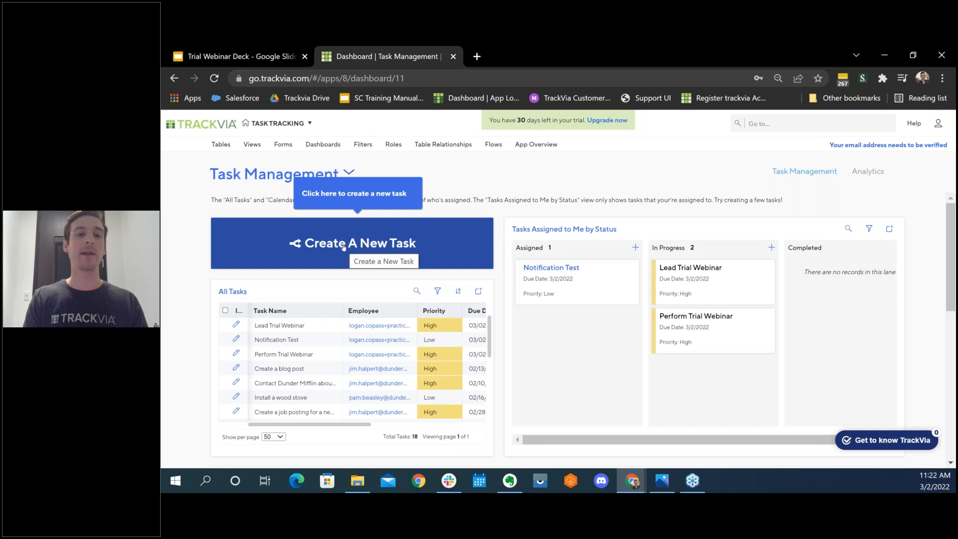
click(352, 243)
click(331, 259)
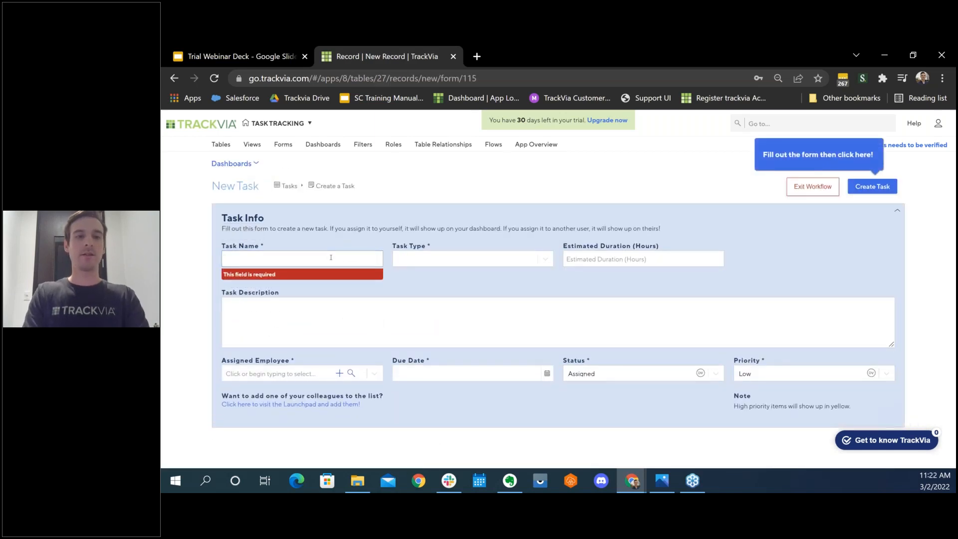
click(331, 257)
text(Email)
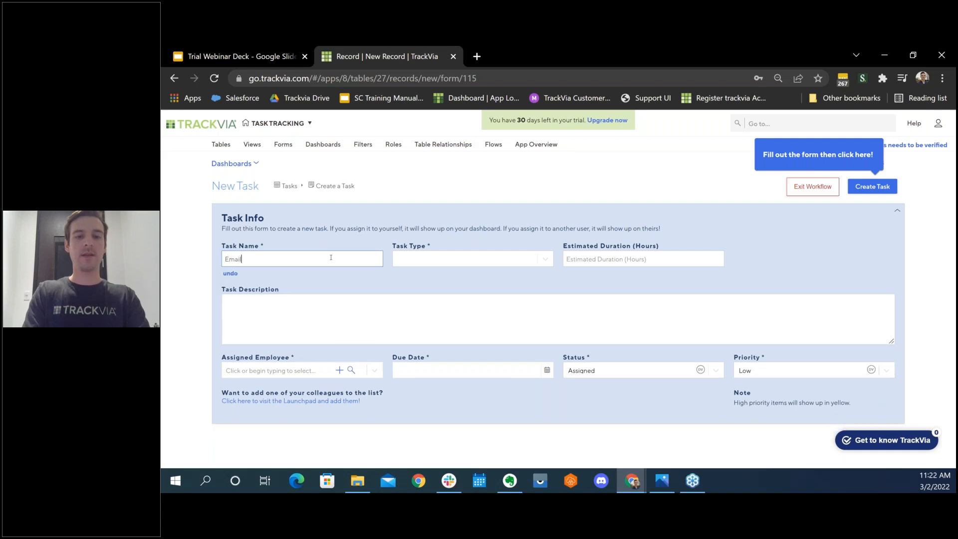
text( Notification)
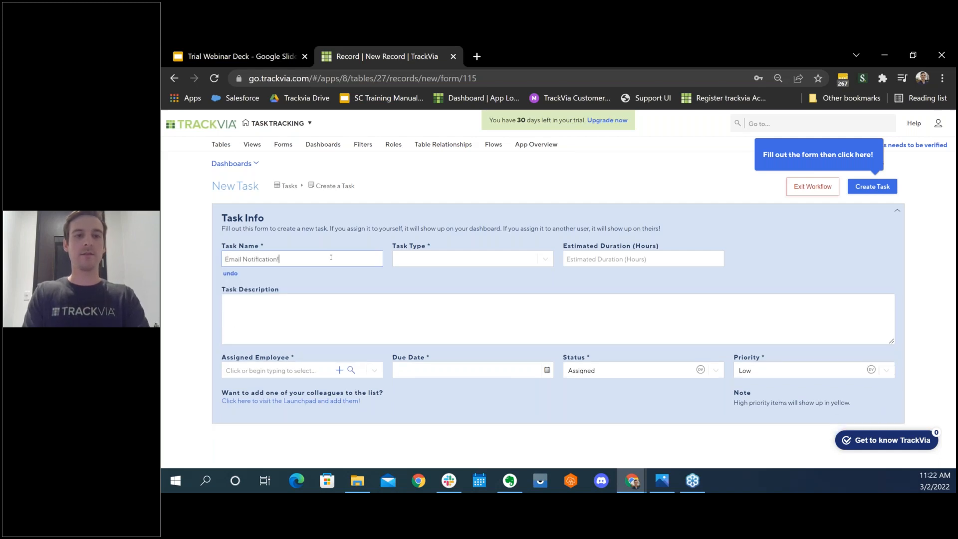
click(509, 257)
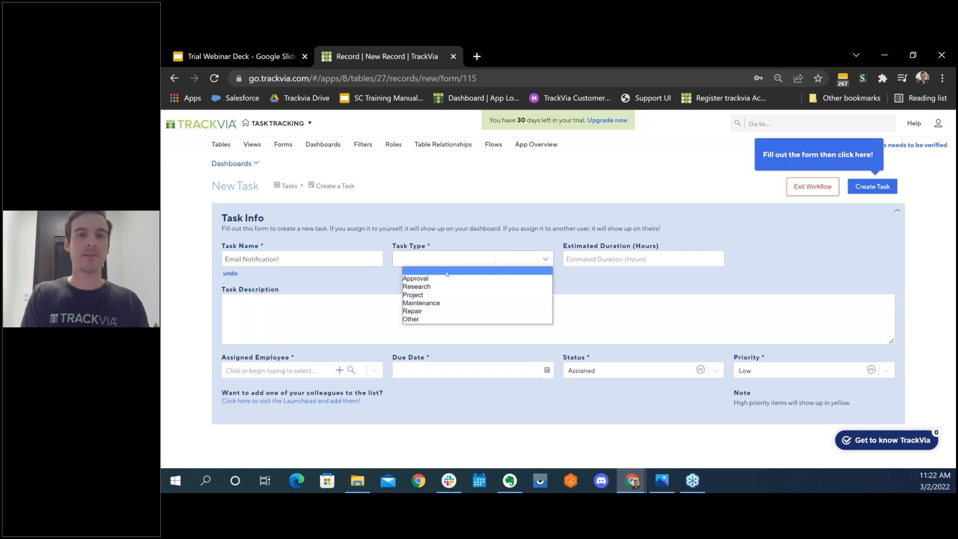
click(419, 277)
click(609, 257)
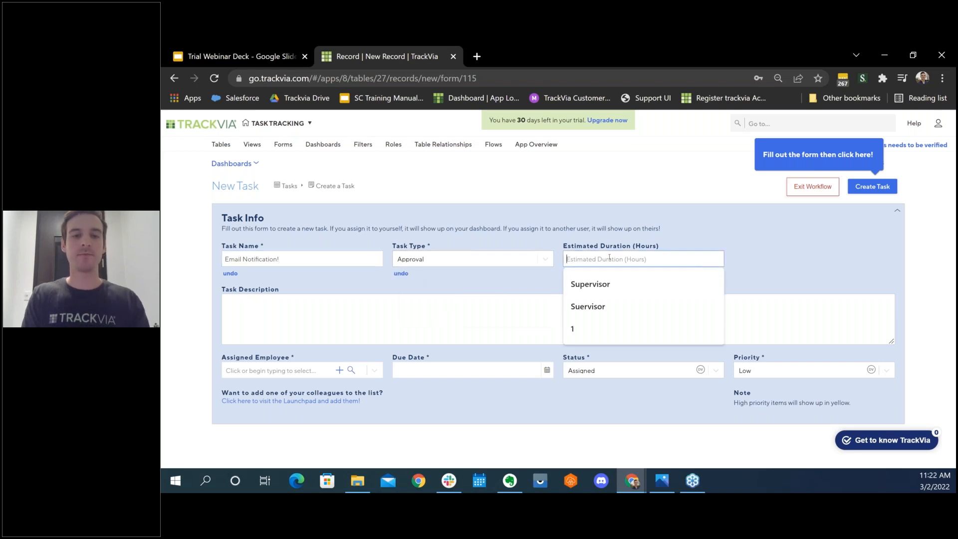
text(3)
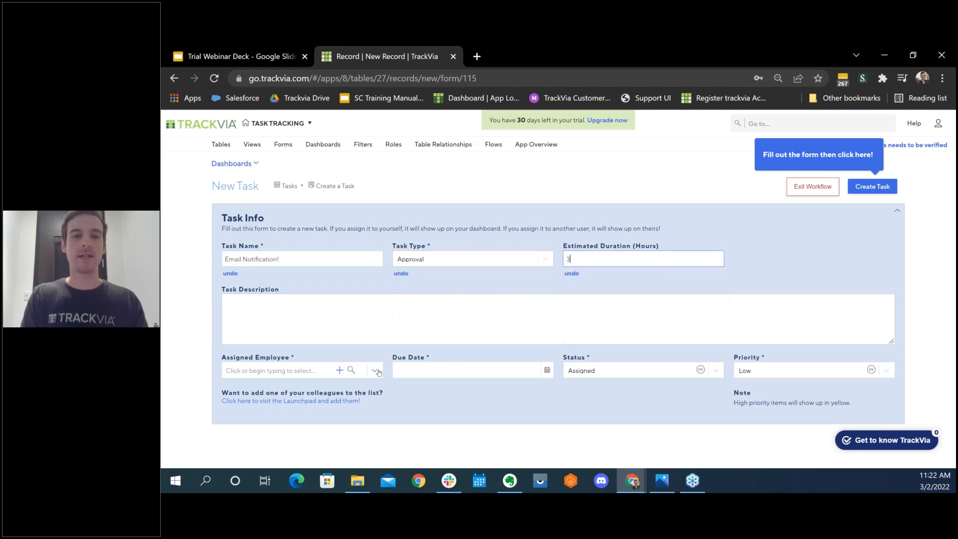
Set the task's due date to 03/02/2022, assign it to the trial account's own employee entry, and create the task
click(455, 371)
click(446, 415)
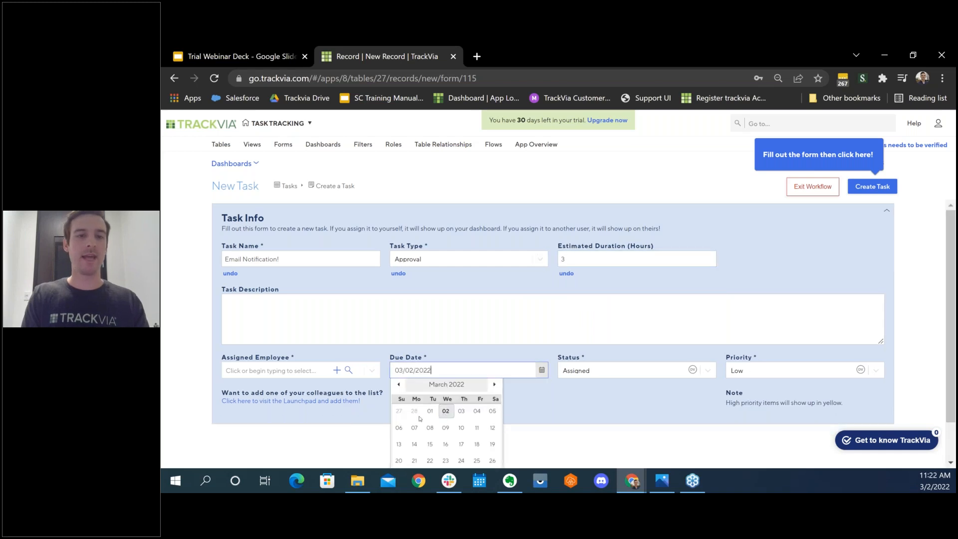
click(287, 369)
click(291, 392)
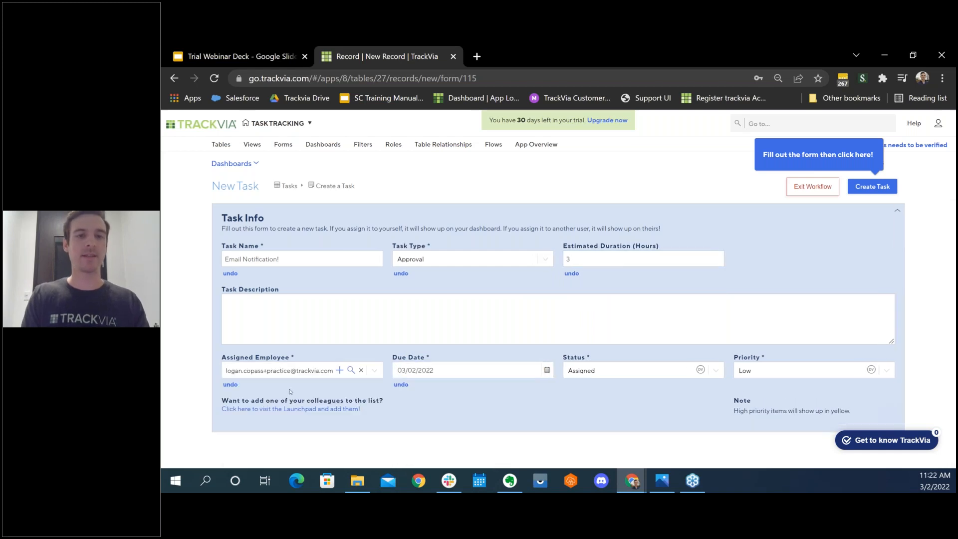
click(874, 186)
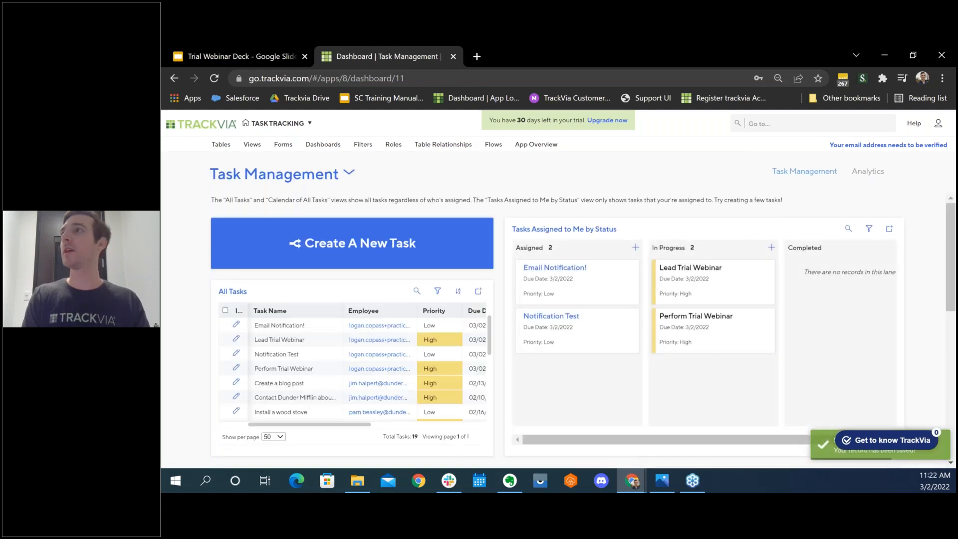
Bring the Gmail tab into the browser window and read the TrackVia alert email for the new task
click(632, 481)
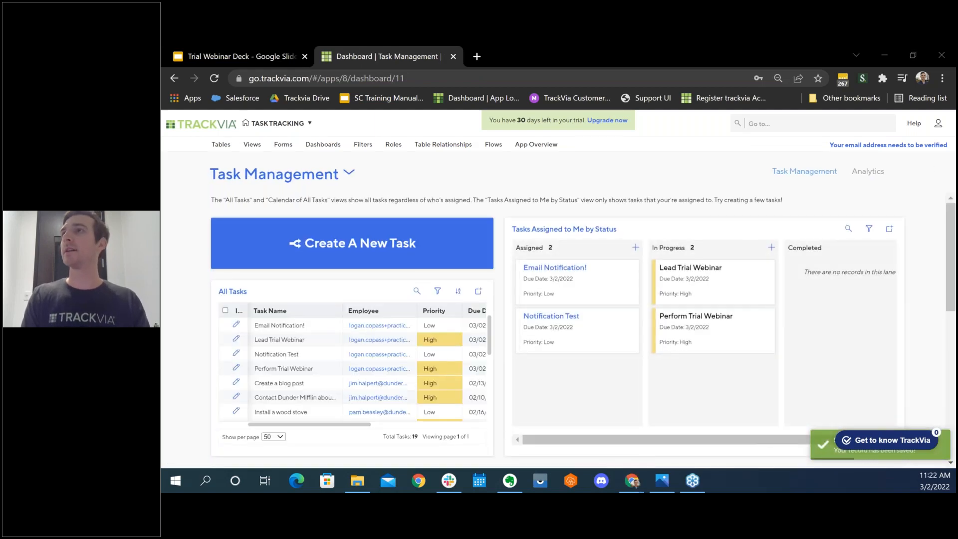
click(633, 482)
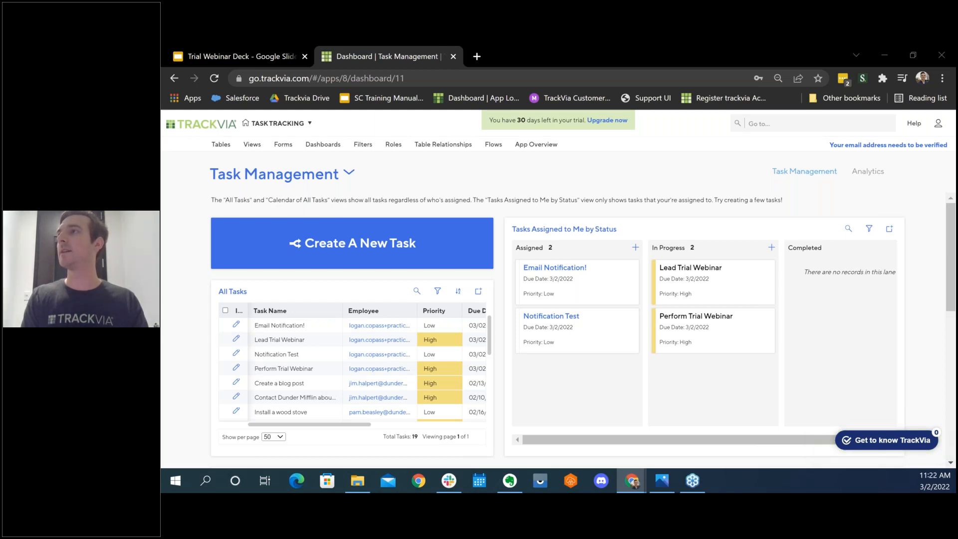
drag(957, 63, 449, 62)
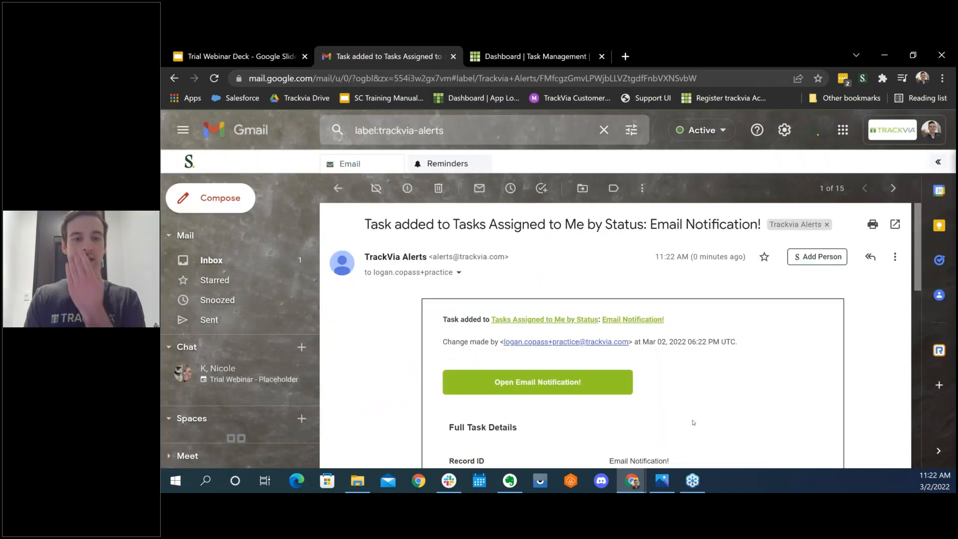
scroll(693, 422, down, 3)
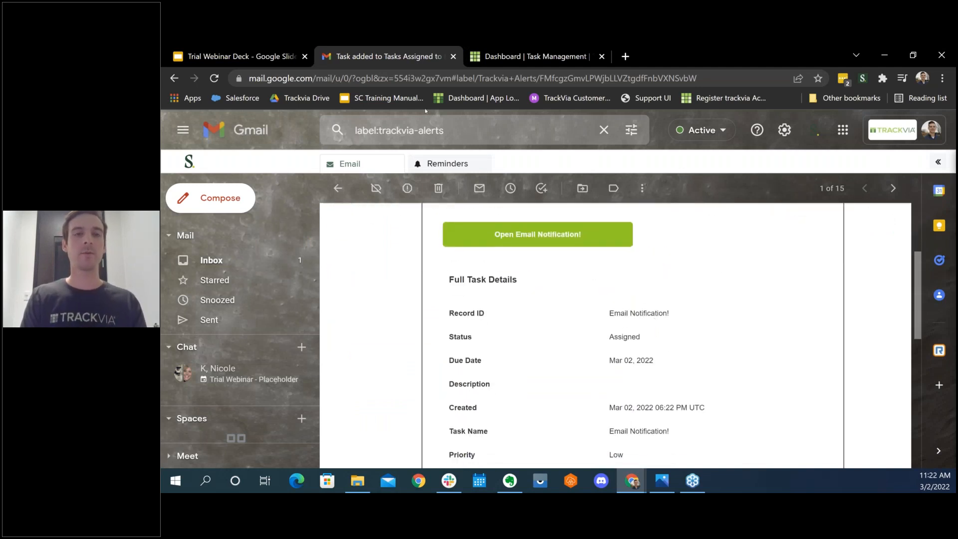
Return to the TrackVia dashboard, start the "Setup a new data field" walkthrough, and proceed through its introduction
click(498, 56)
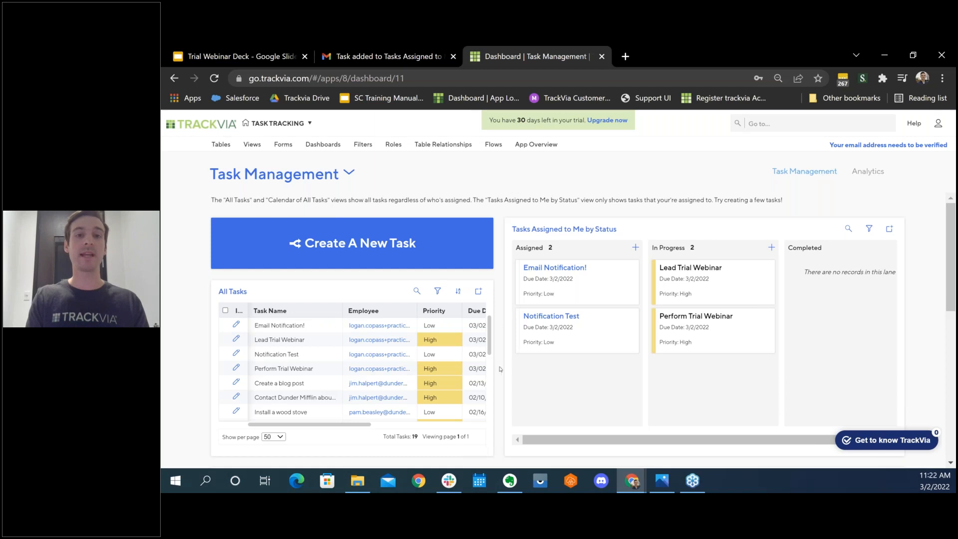
click(854, 435)
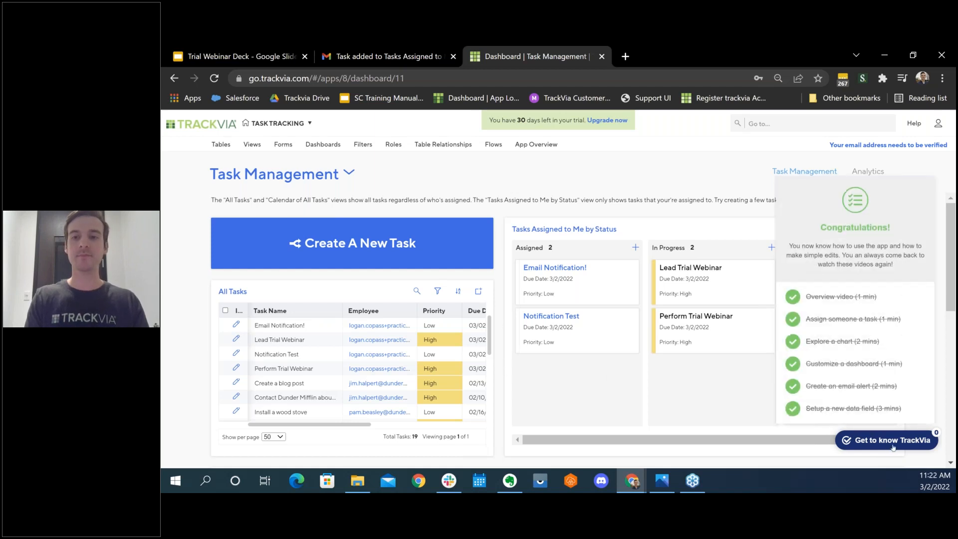
click(846, 409)
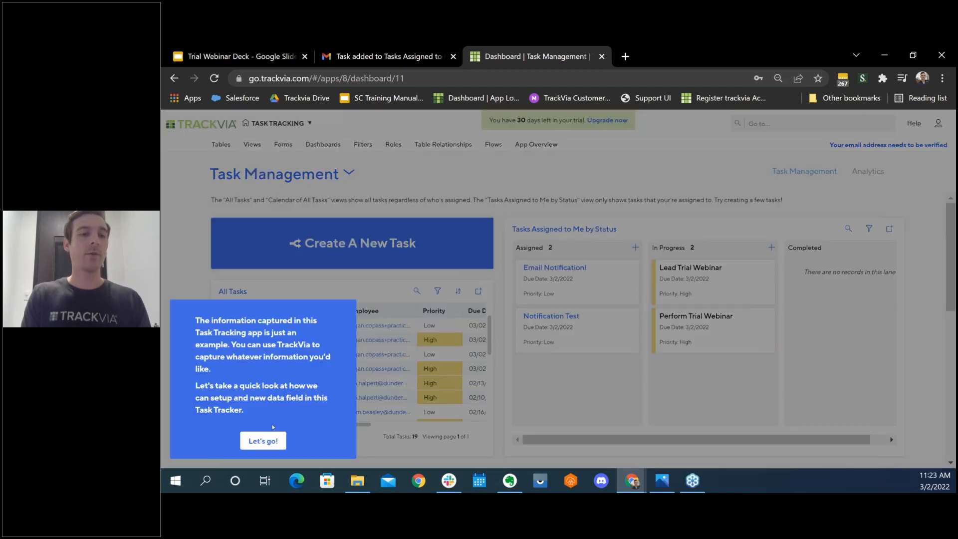
click(265, 441)
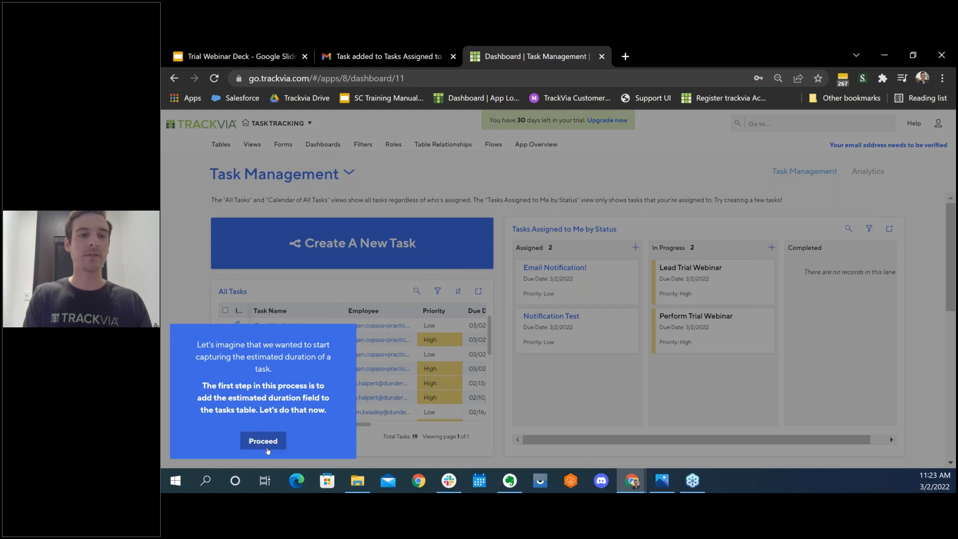
click(264, 441)
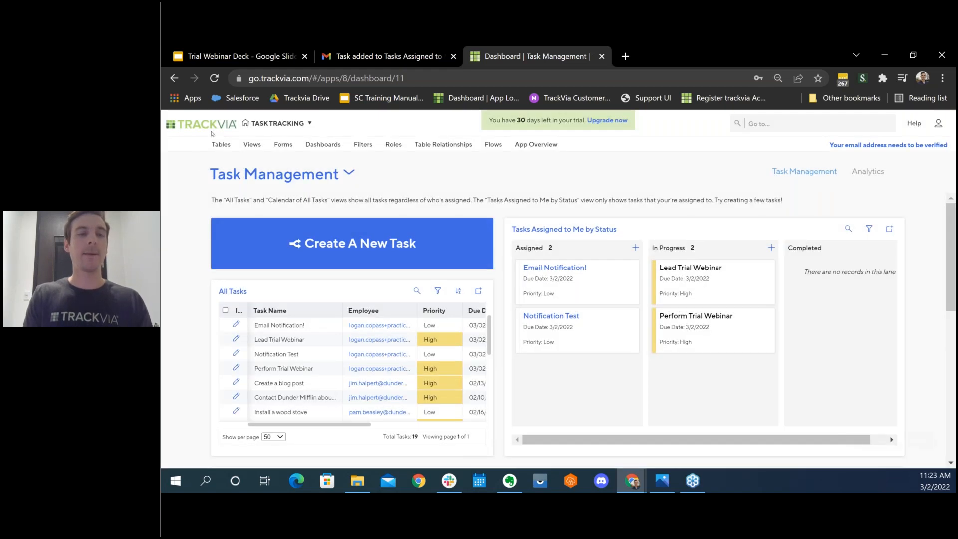
Open the Tasks table for editing in the table builder
click(227, 145)
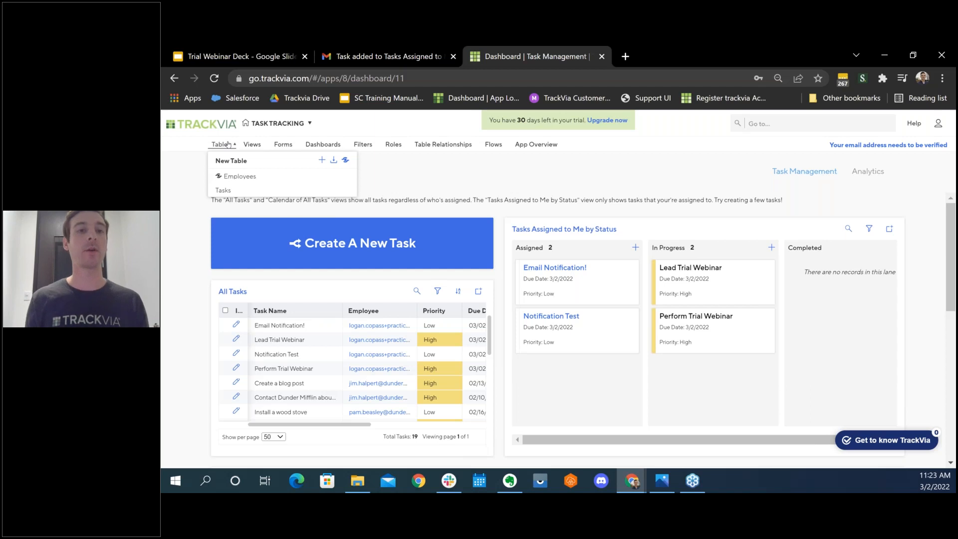
mouse_move(302, 192)
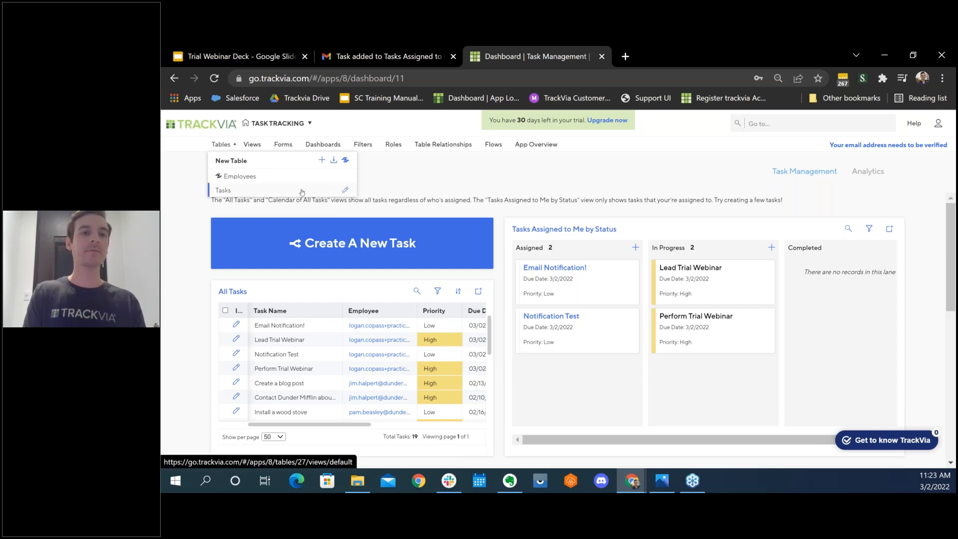
click(346, 191)
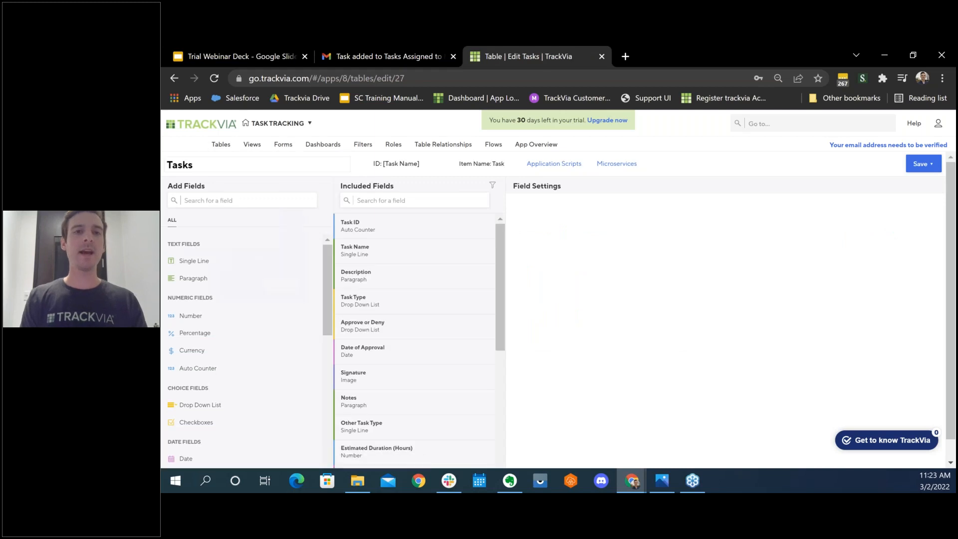
Examine the field types that can be added to the Tasks table, from text fields through calculated and triggered fields
click(285, 286)
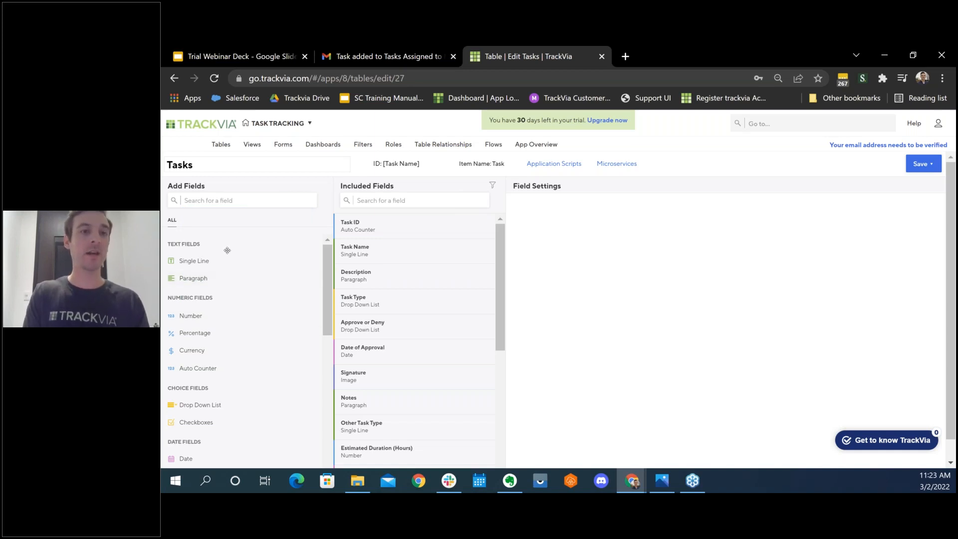
scroll(233, 268, down, 1)
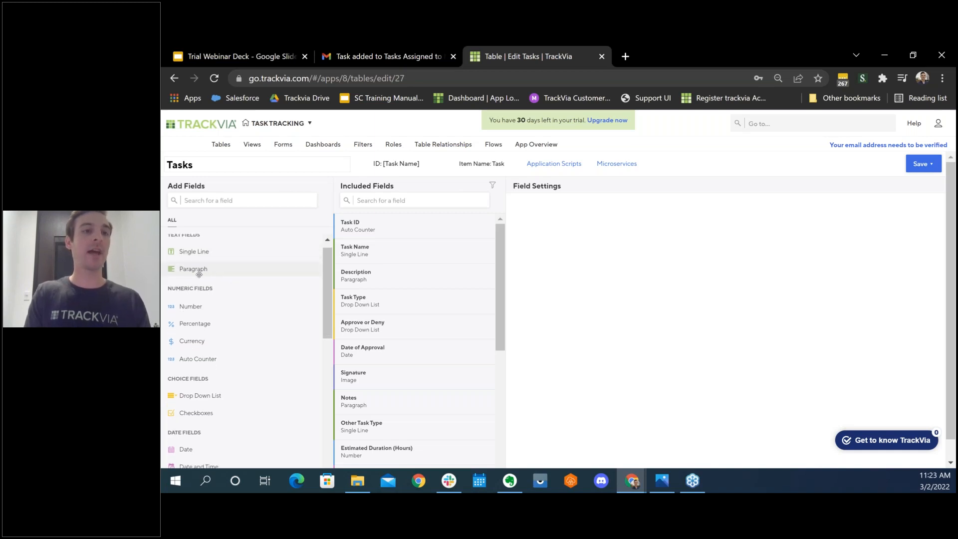
scroll(237, 318, down, 3)
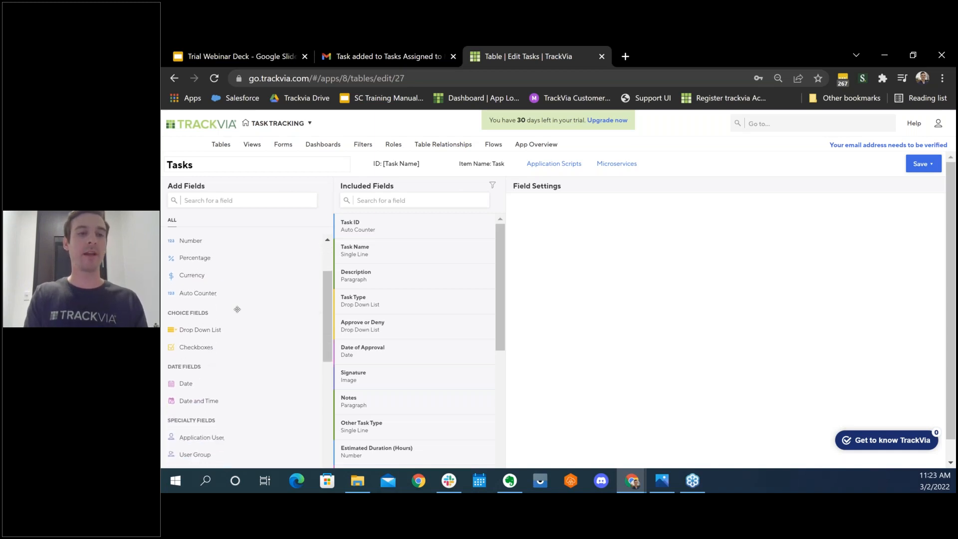
scroll(239, 361, down, 3)
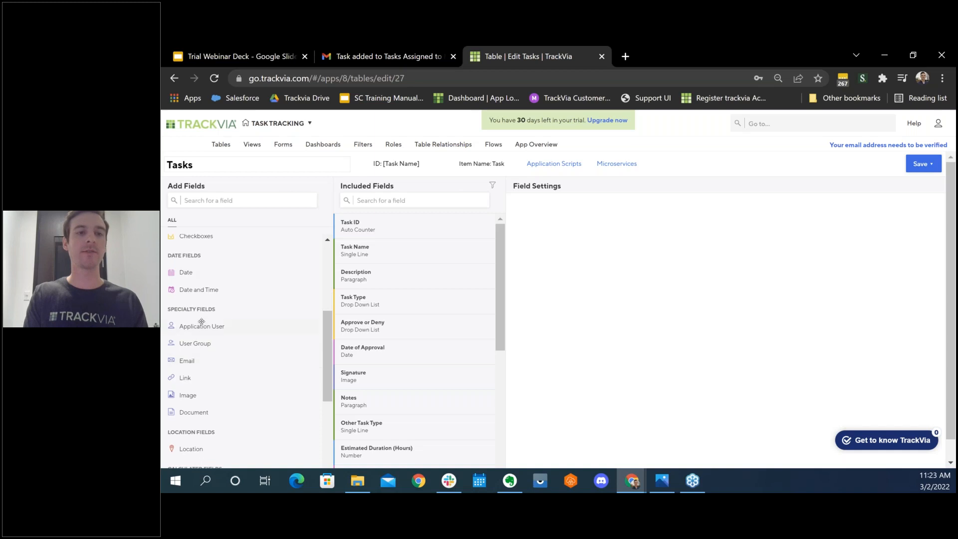
scroll(253, 360, down, 5)
scroll(252, 360, down, 2)
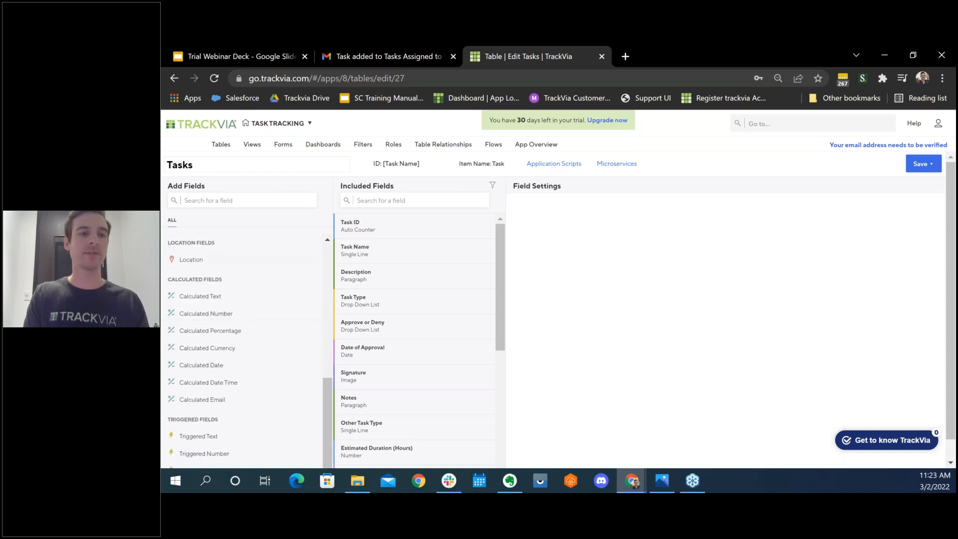
scroll(238, 384, down, 1)
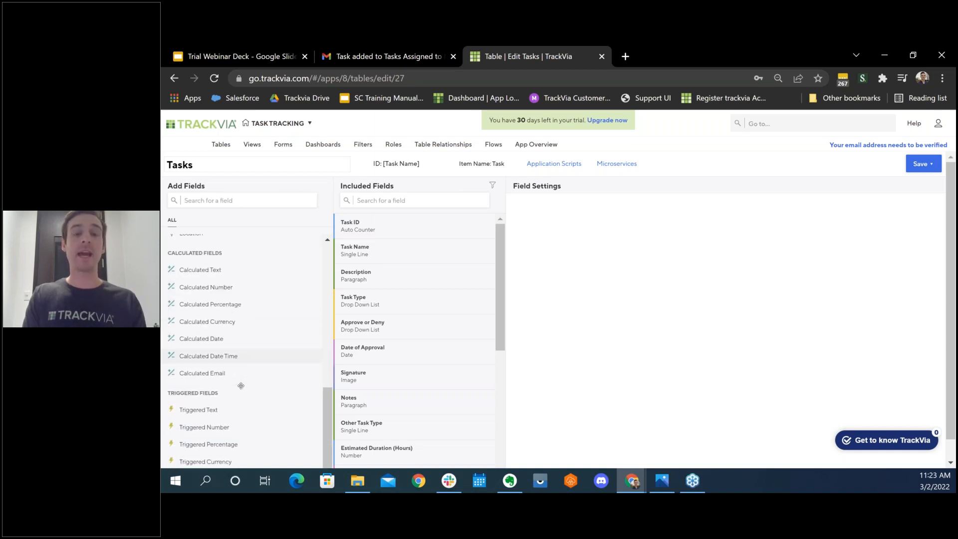
scroll(249, 292, up, 3)
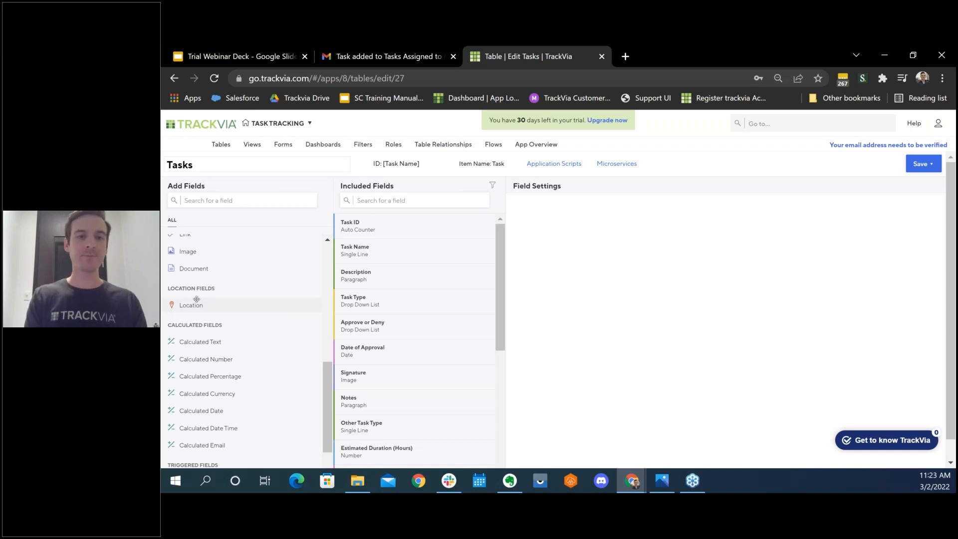
Add a Location field between Description and Task Type in the Tasks table and enable Location At Creation for it
mouse_move(198, 303)
mouse_down()
mouse_move(358, 311)
mouse_move(360, 299)
mouse_up()
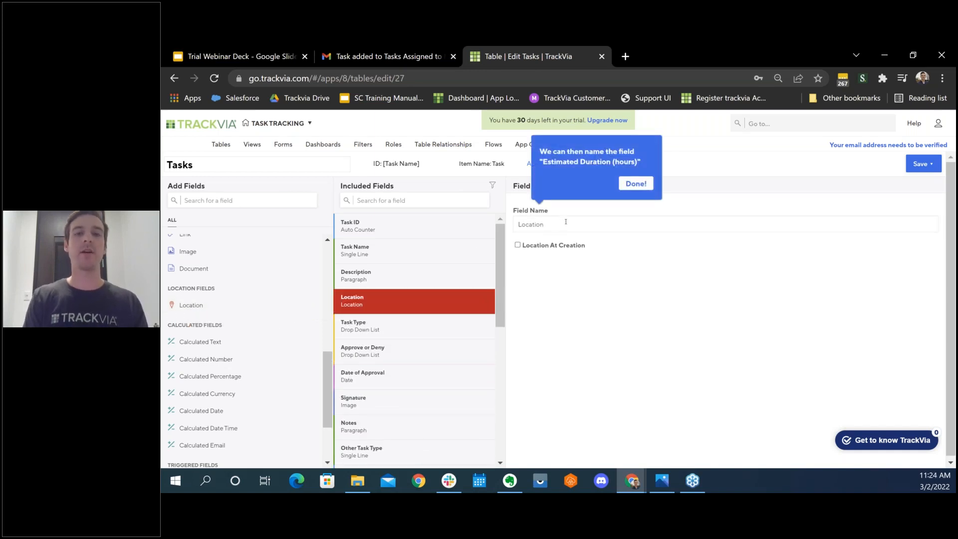
click(566, 221)
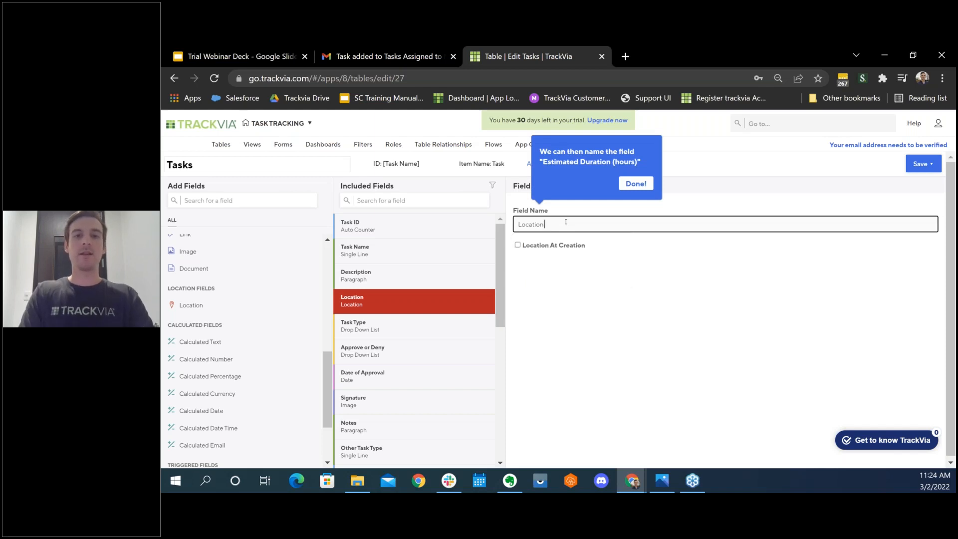
click(519, 244)
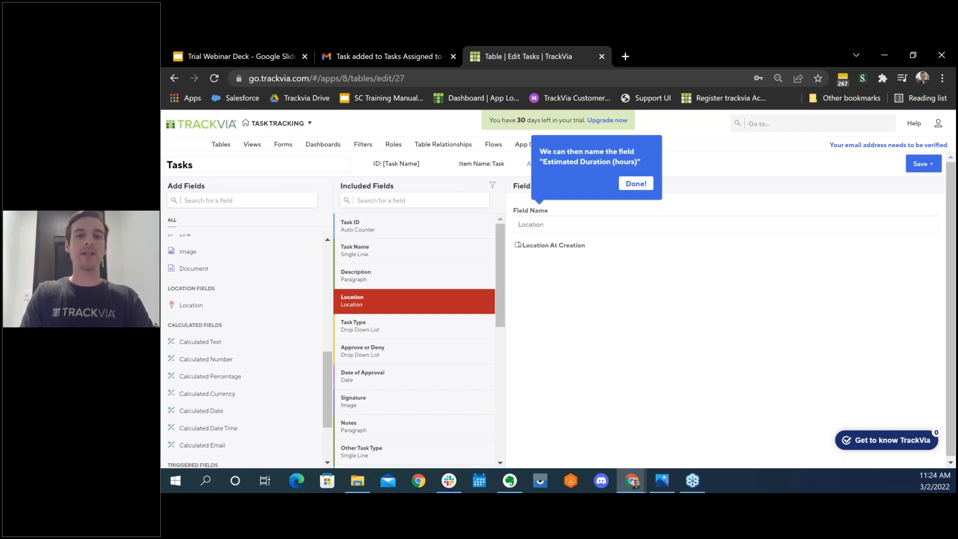
click(519, 245)
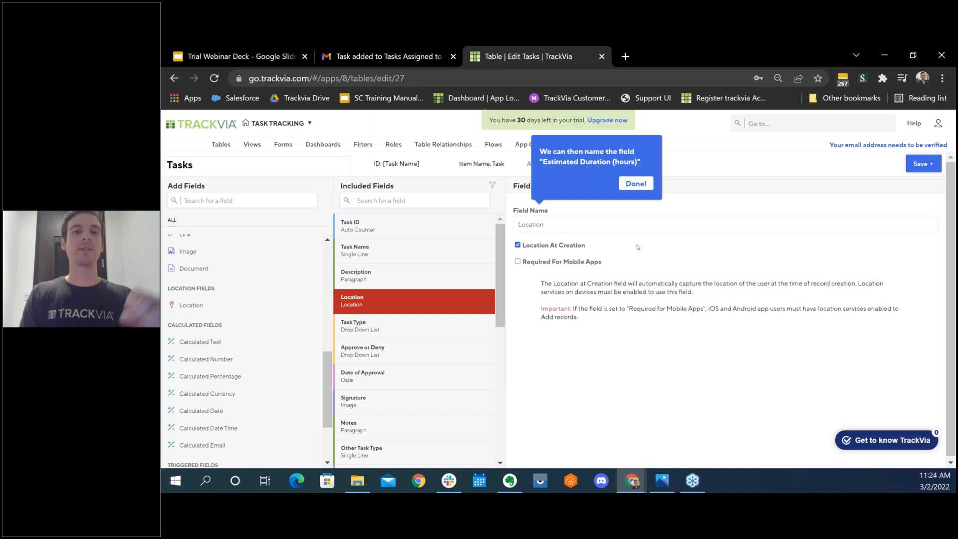
Finish the field-naming hint, save the Tasks table, and continue to the walkthrough's next step
click(636, 184)
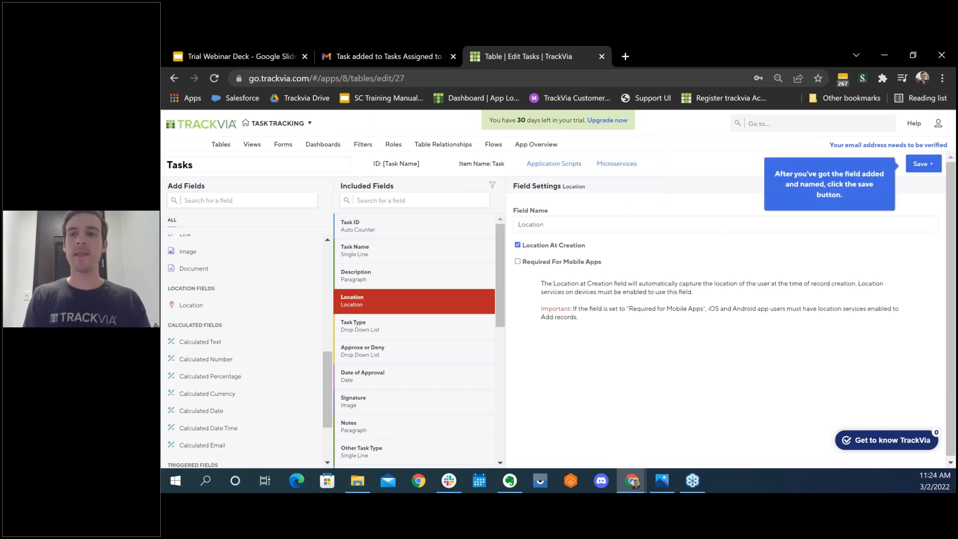
click(917, 166)
click(917, 165)
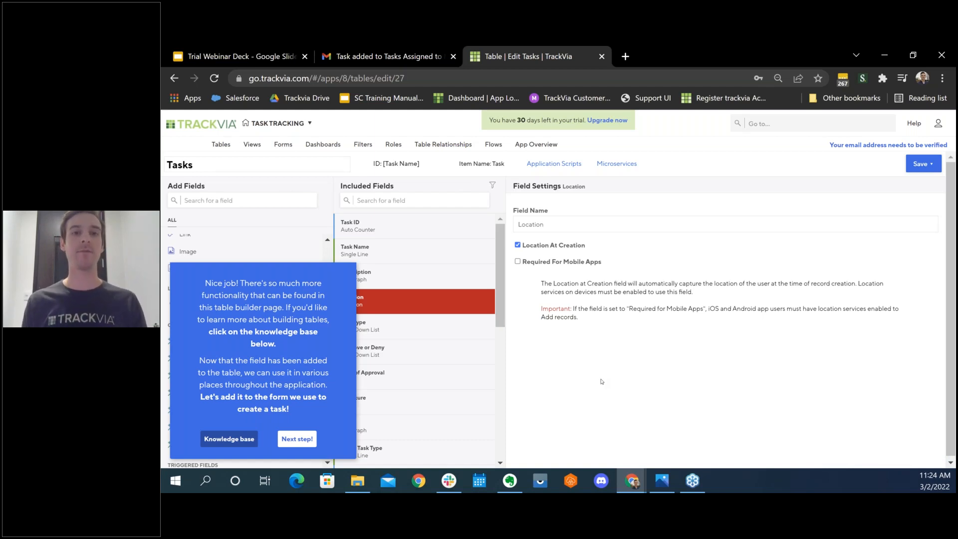
click(298, 438)
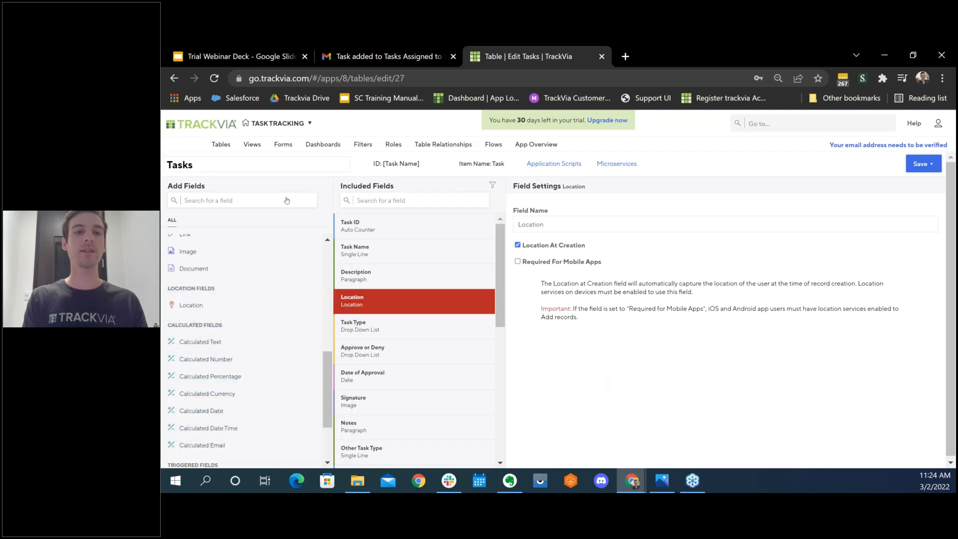
Open the Tasks table's Create a Task form for editing and complete the walkthrough hints on placing and rearranging fields
click(289, 146)
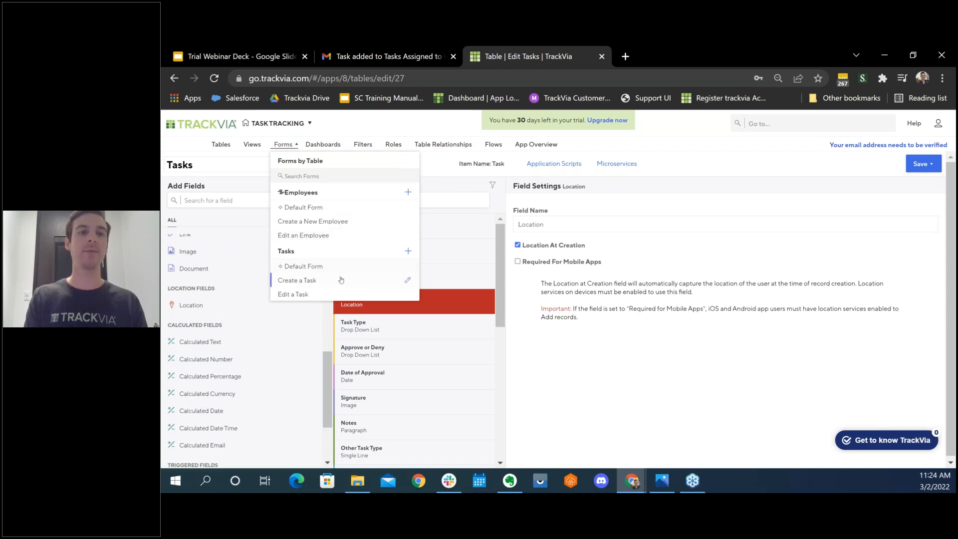
click(408, 280)
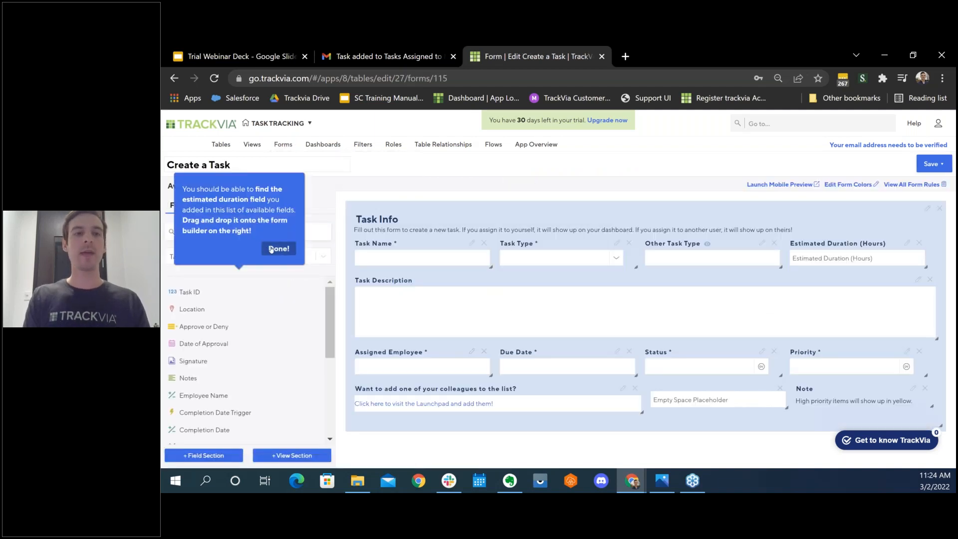
click(271, 249)
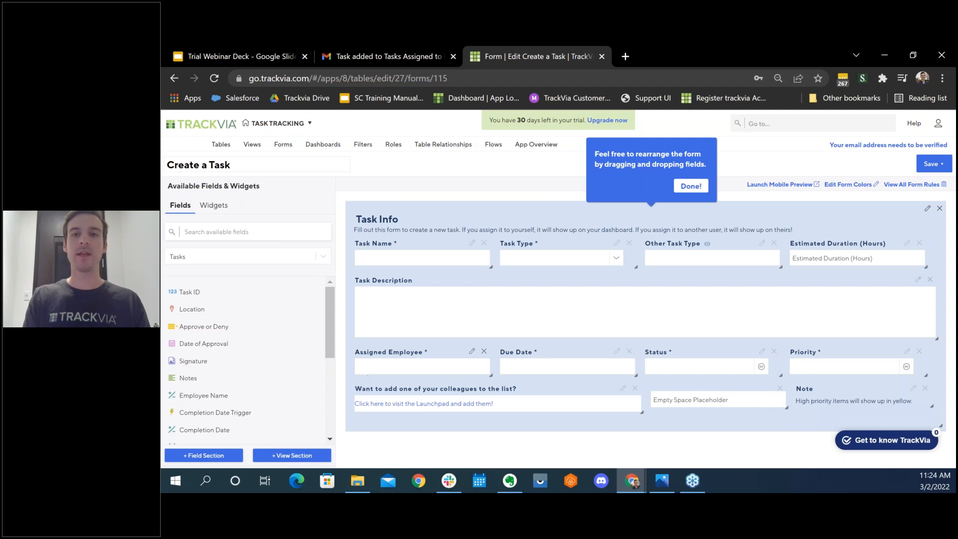
click(699, 191)
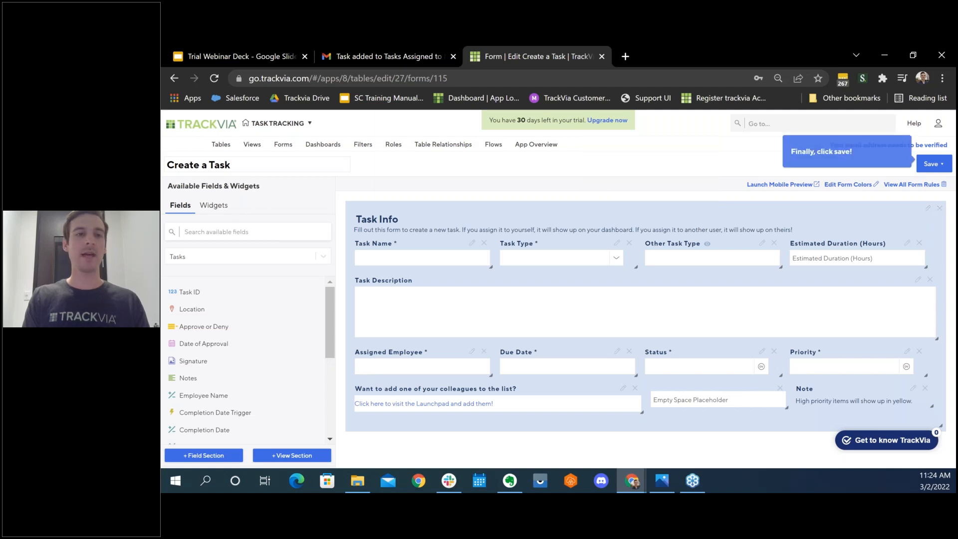
Add a new field section below Task Info and place the Location field in it, stretched across the section's full width
click(205, 455)
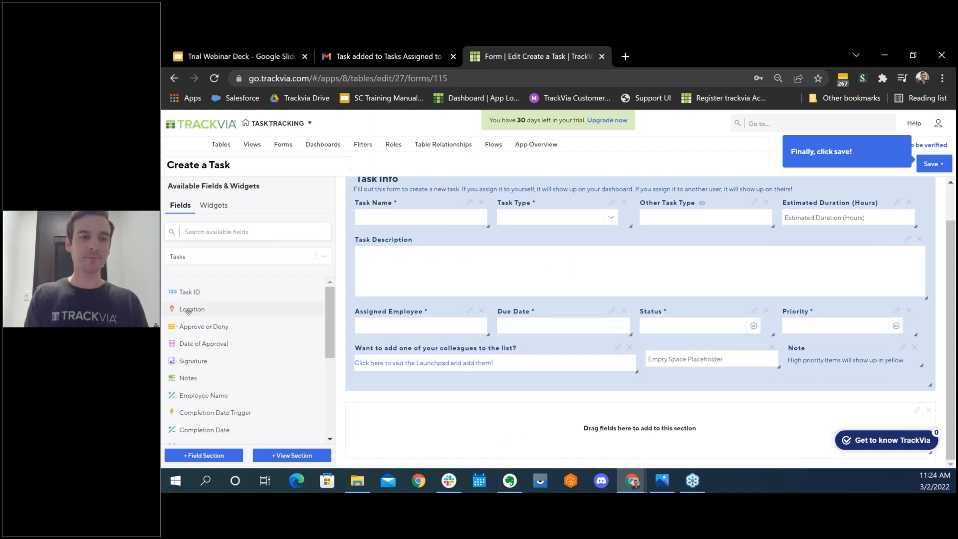
drag(194, 308, 871, 439)
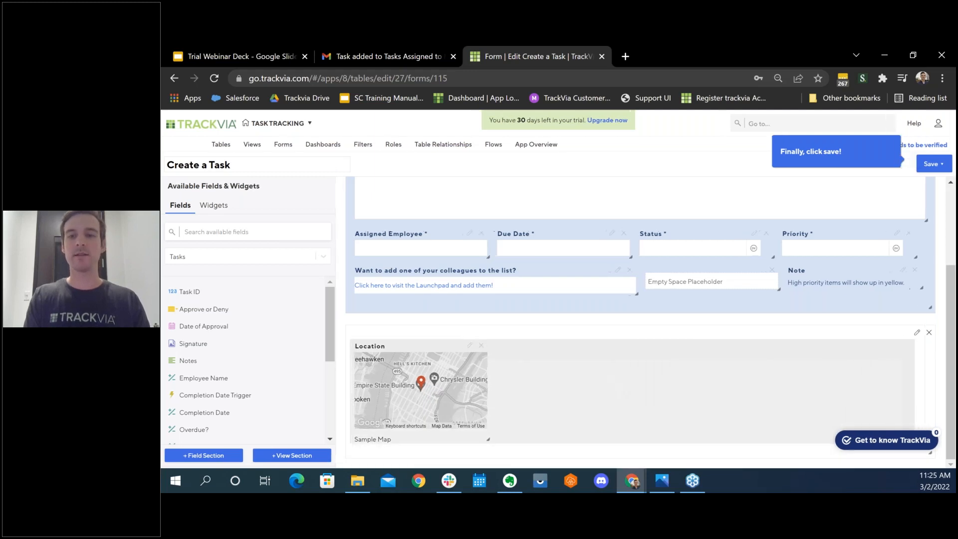
scroll(652, 343, down, 1)
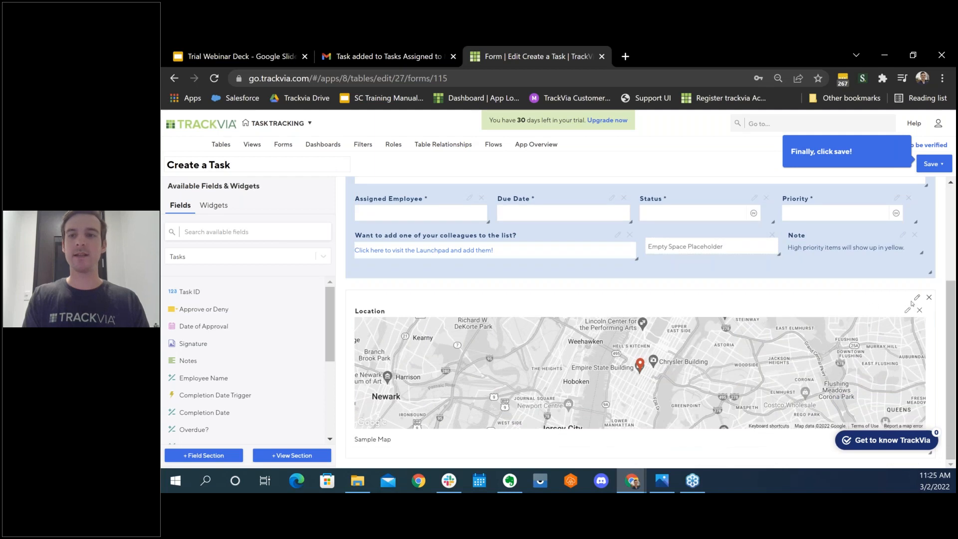
Title the new form section "Location" and set its background color to light blue 9FC5E8
click(917, 298)
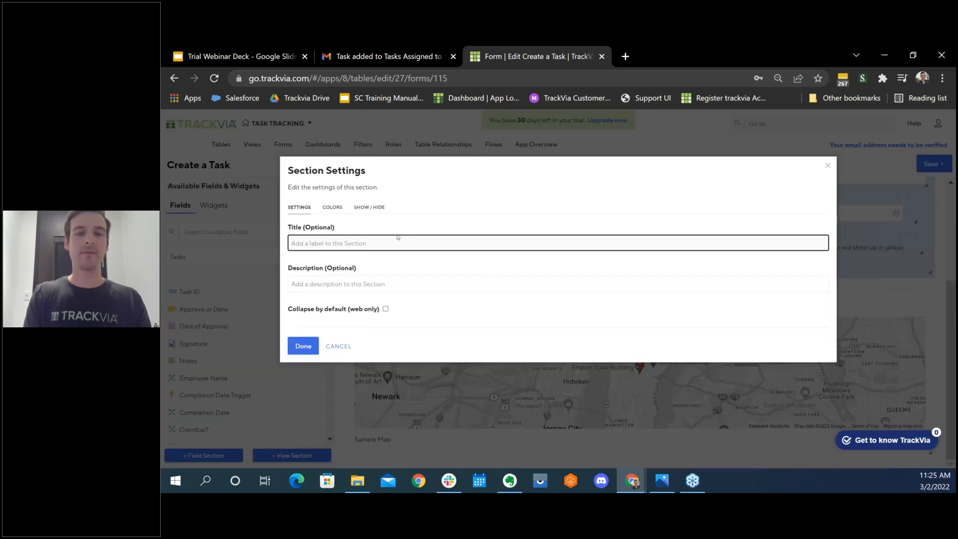
text(Location)
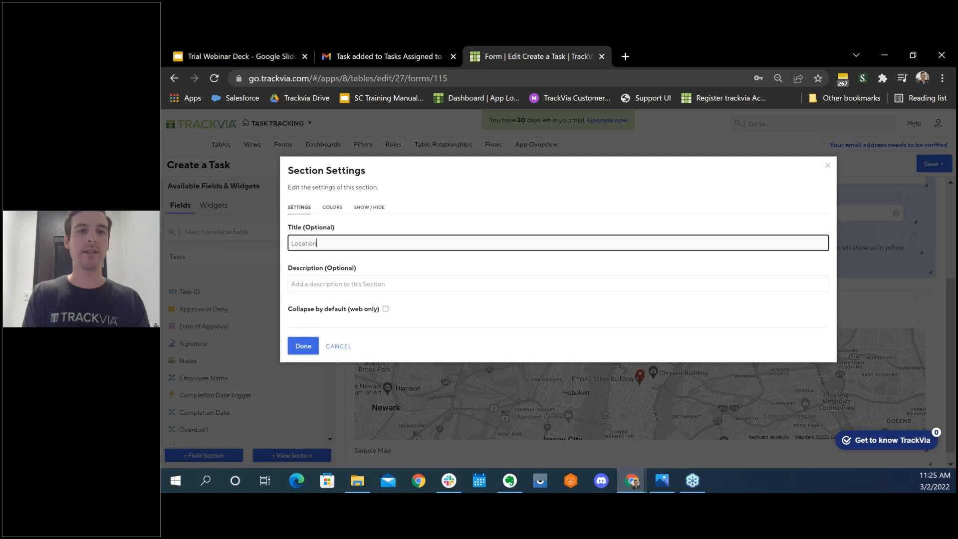
click(332, 207)
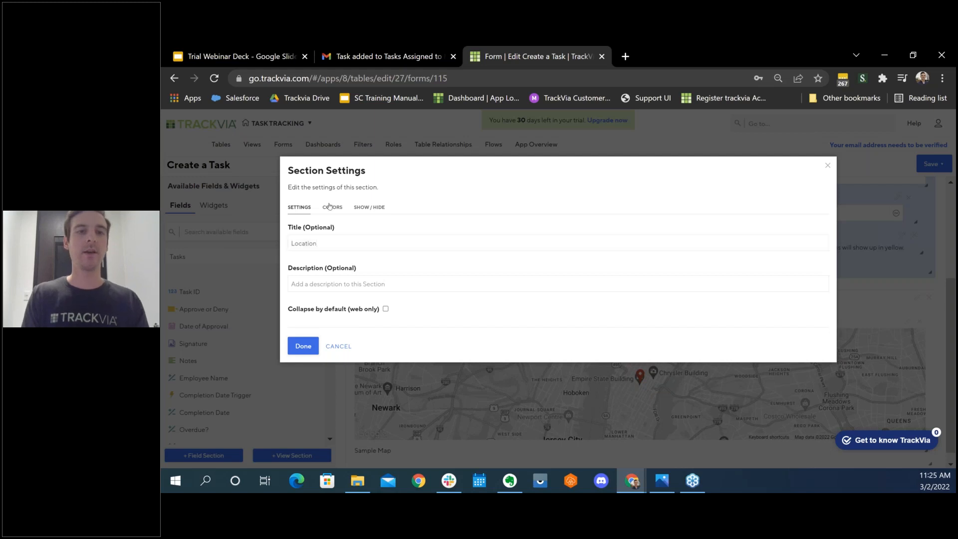
click(356, 284)
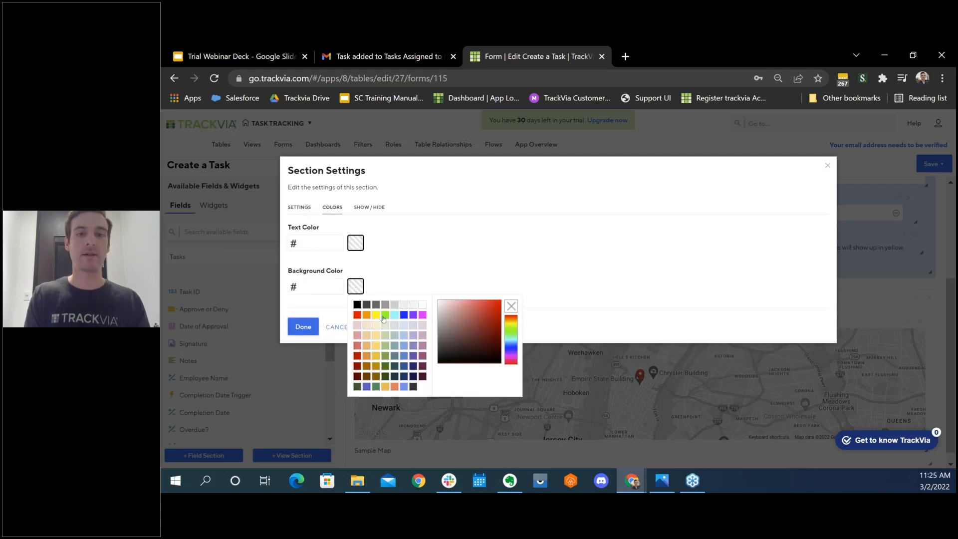
click(405, 336)
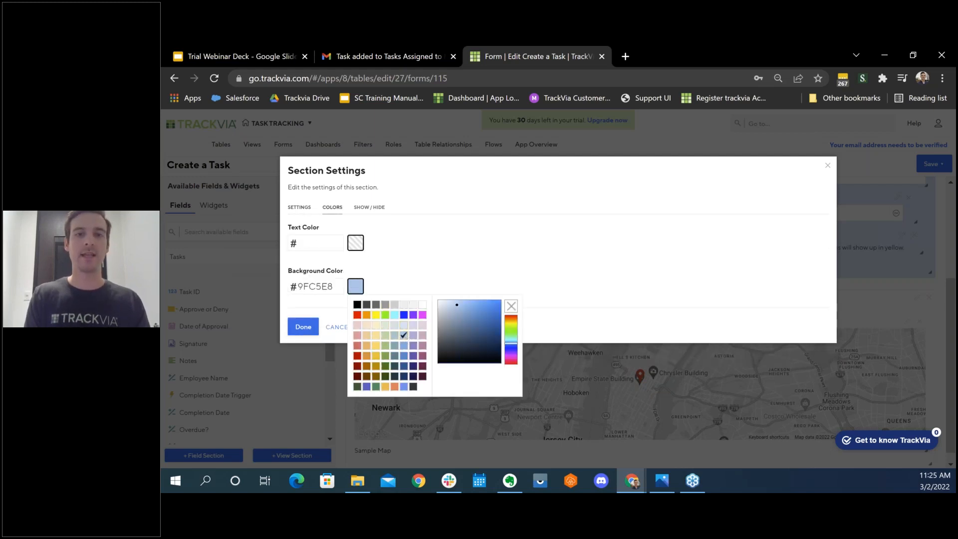
click(304, 326)
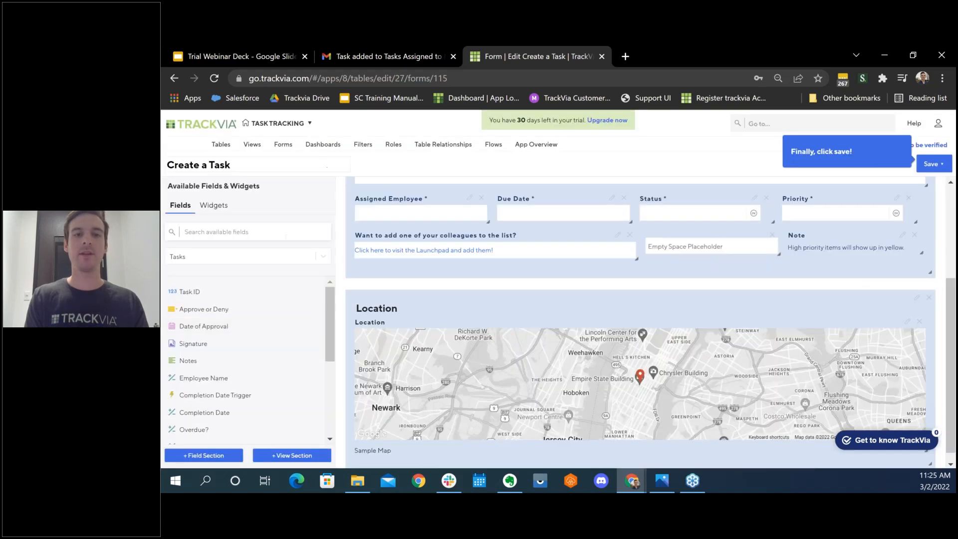
Save the Create a Task form and continue the walkthrough to adding a task
click(933, 165)
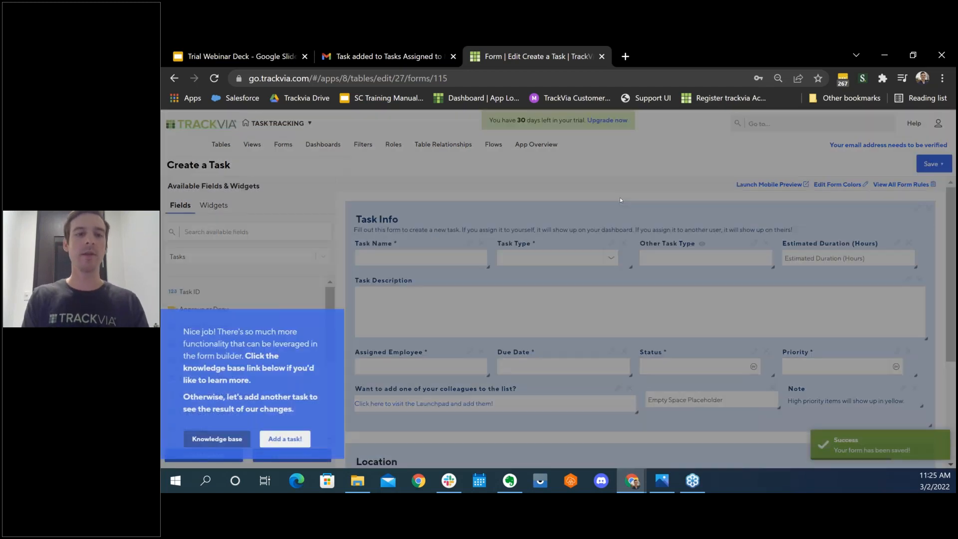
click(293, 439)
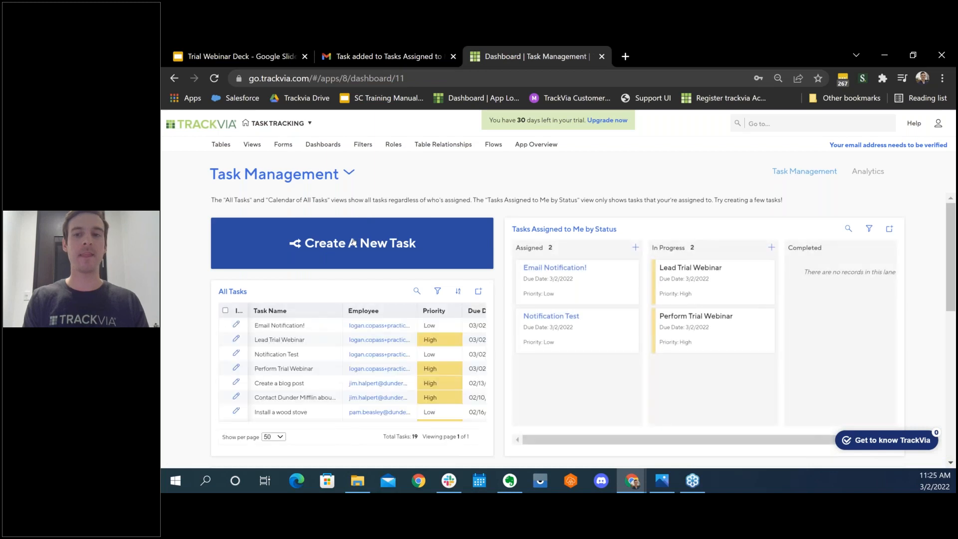
Start a new task from the dashboard and check the Location section's map, address, and GPS fields on its form
click(352, 243)
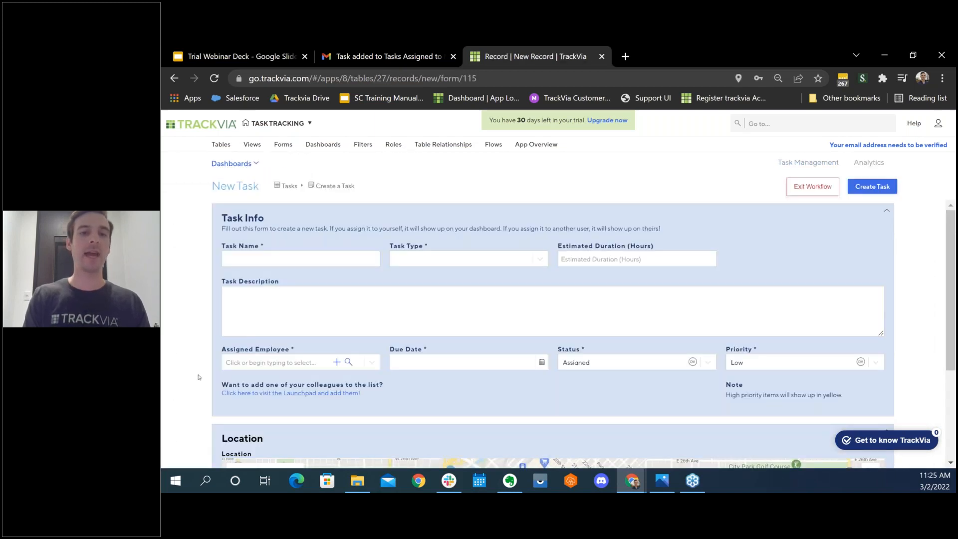
scroll(198, 377, down, 3)
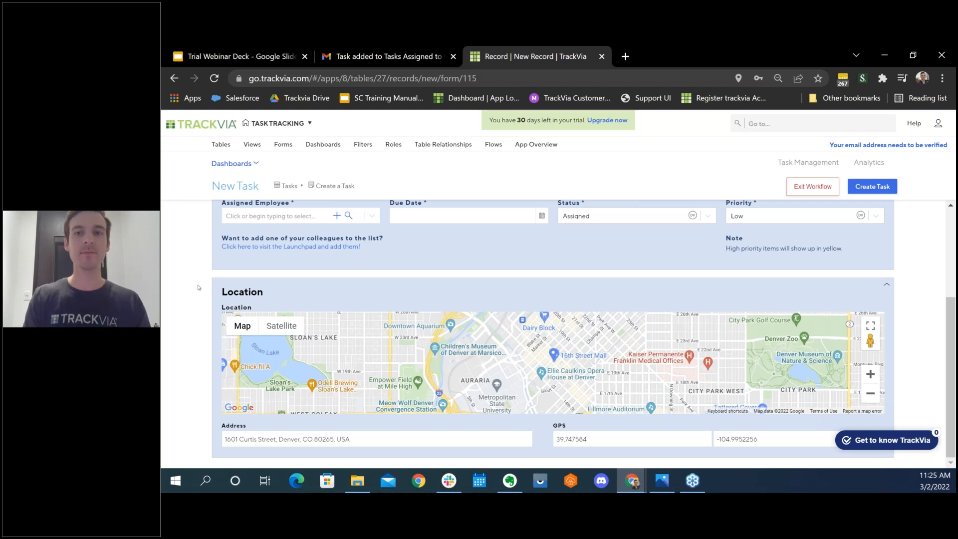
scroll(198, 288, up, 3)
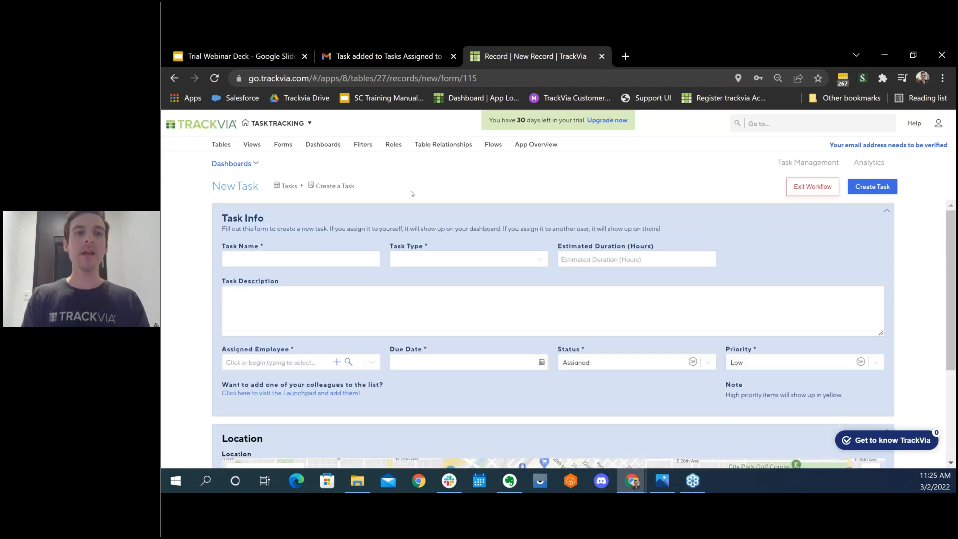
Leave the Create a New Task workflow without saving and return to the launchpad's Build Your Own App option
click(203, 129)
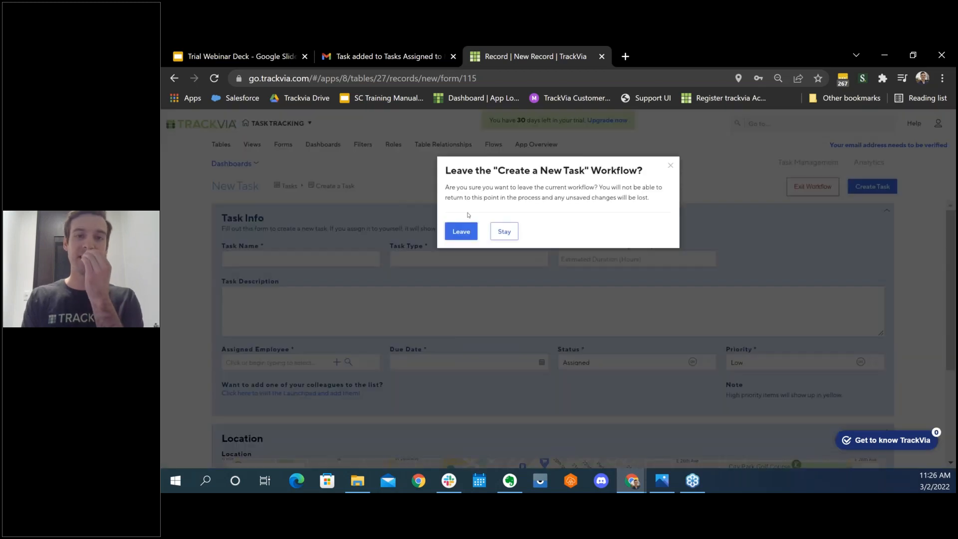
click(461, 231)
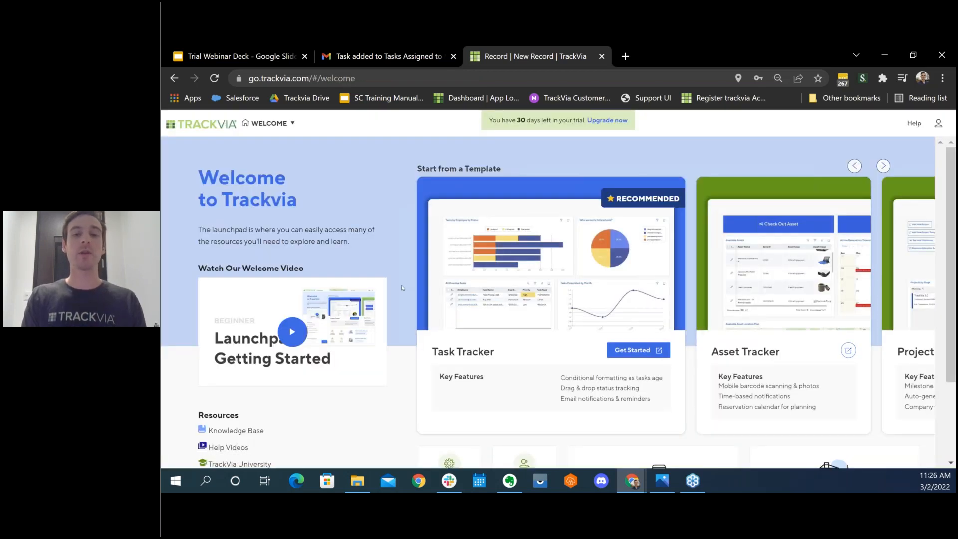
scroll(403, 288, down, 3)
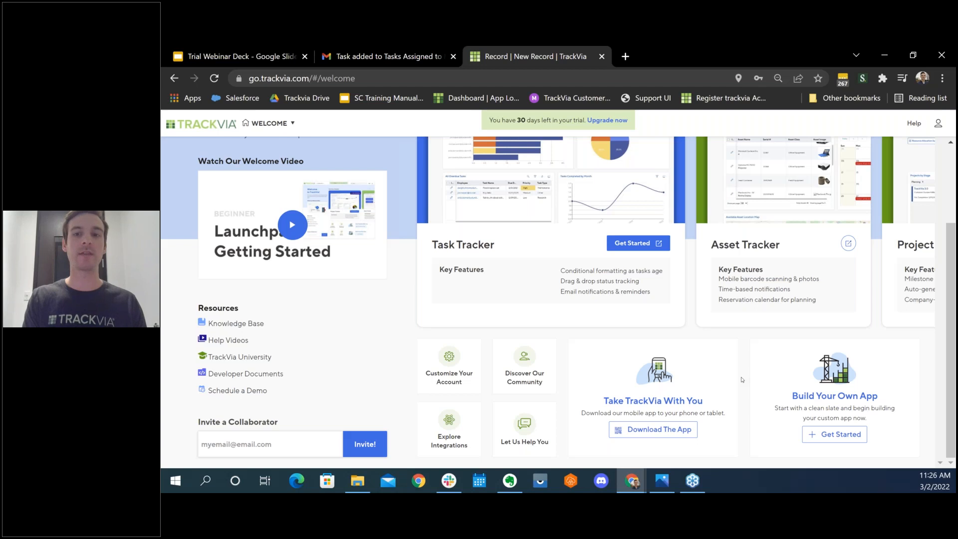
Build a new app from scratch named "Webinar Application", and return to the launchpad from its new table page
click(843, 435)
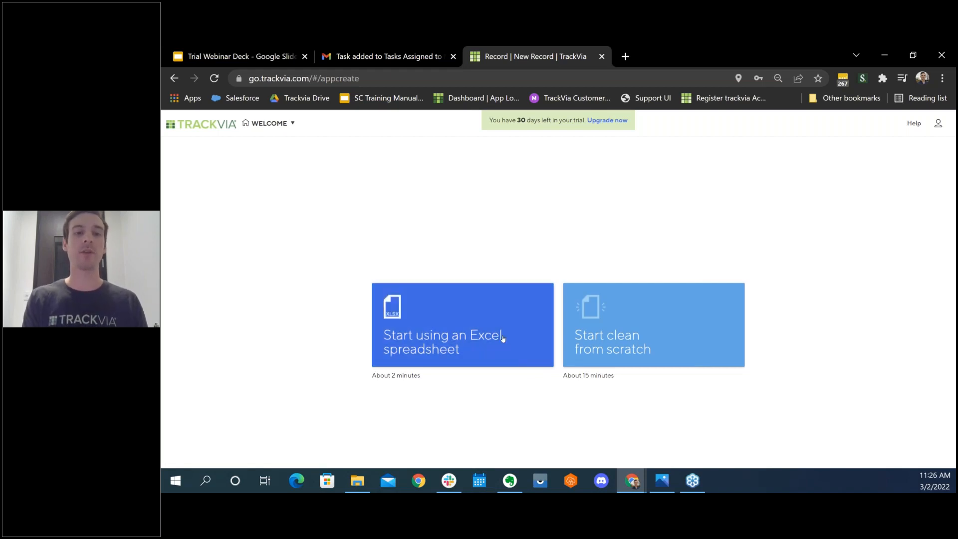
click(680, 323)
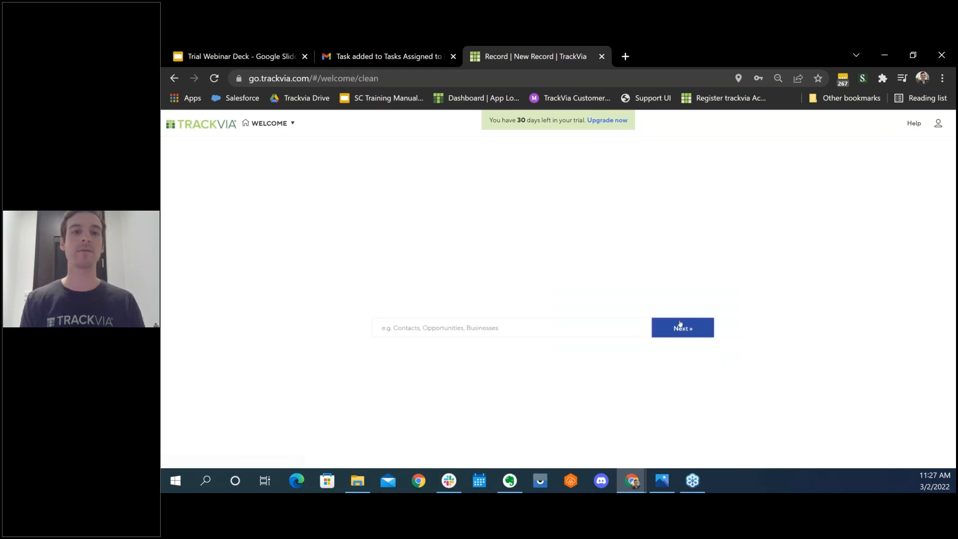
click(488, 331)
text(Webinar)
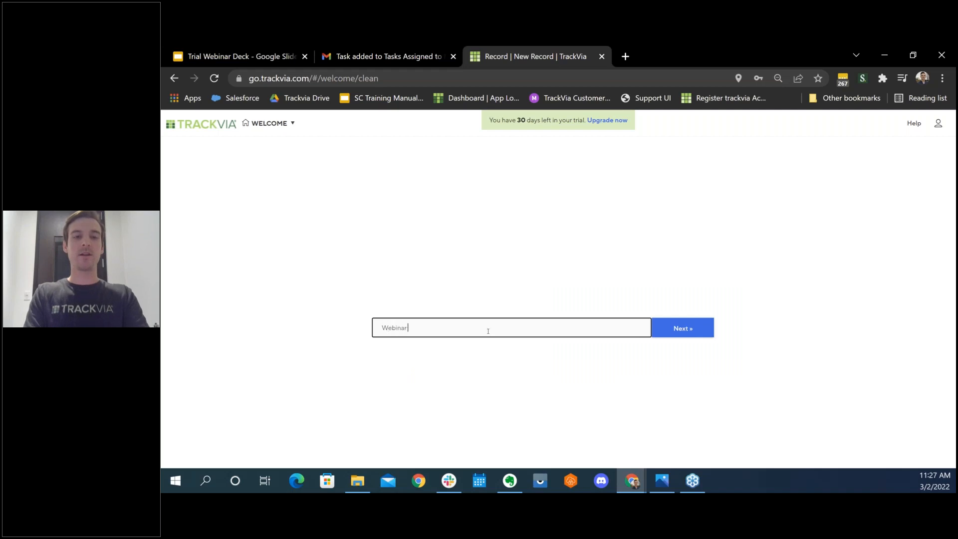
text( Application)
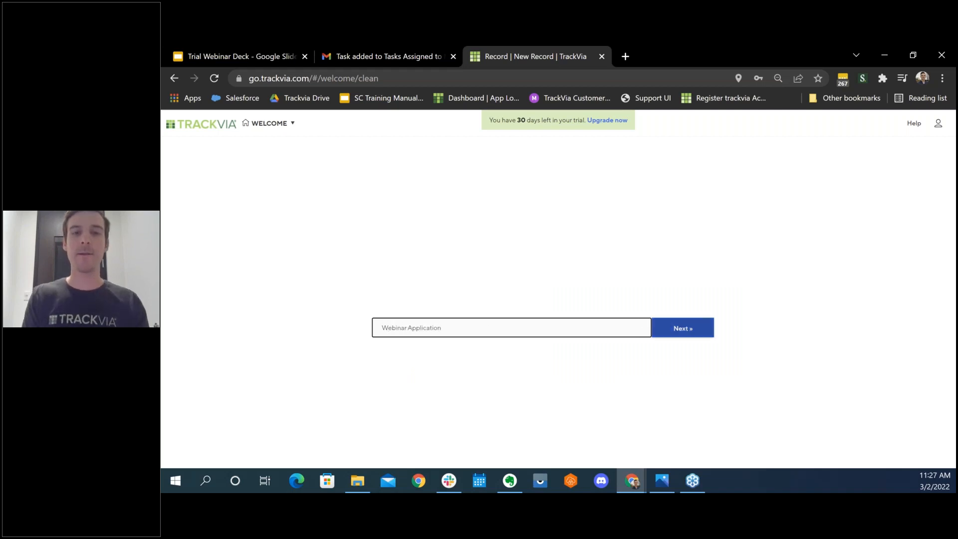
click(694, 334)
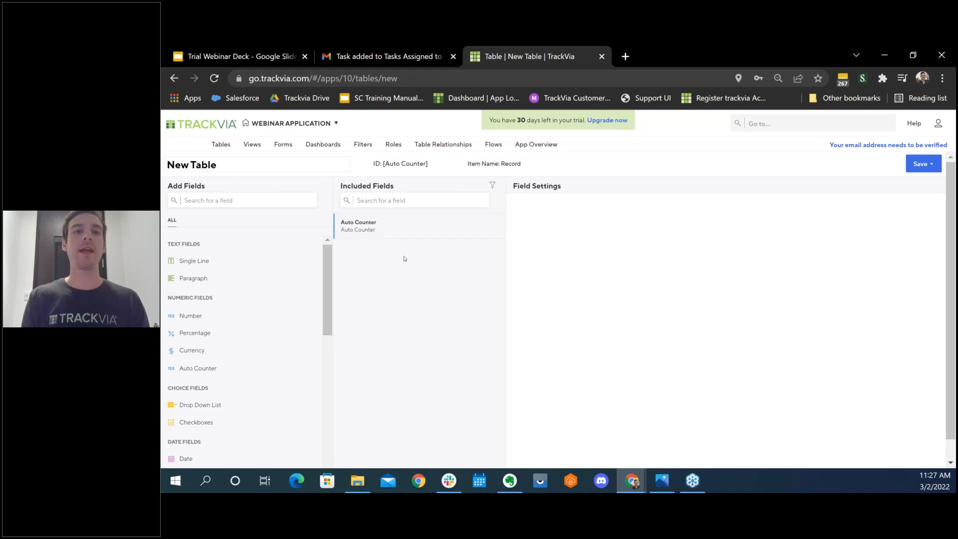
click(219, 132)
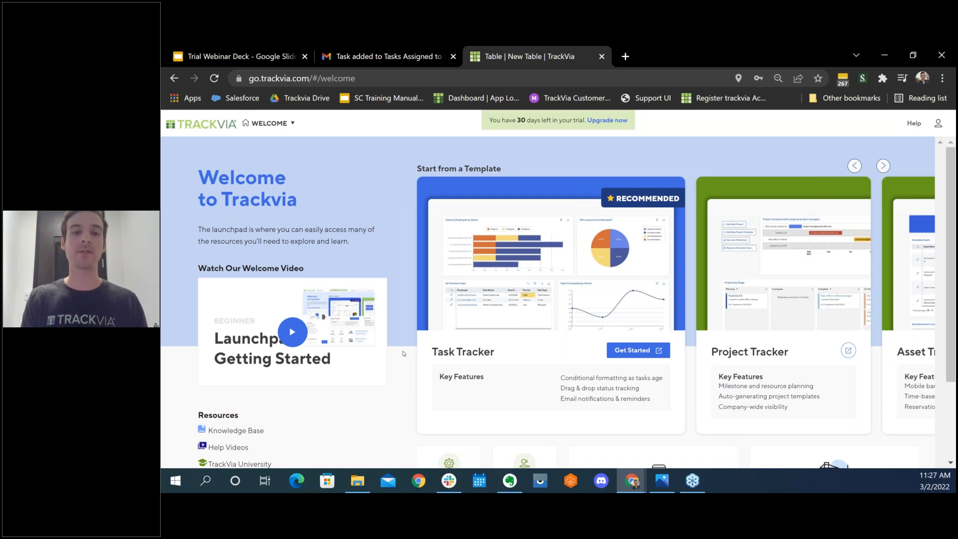
scroll(403, 353, down, 2)
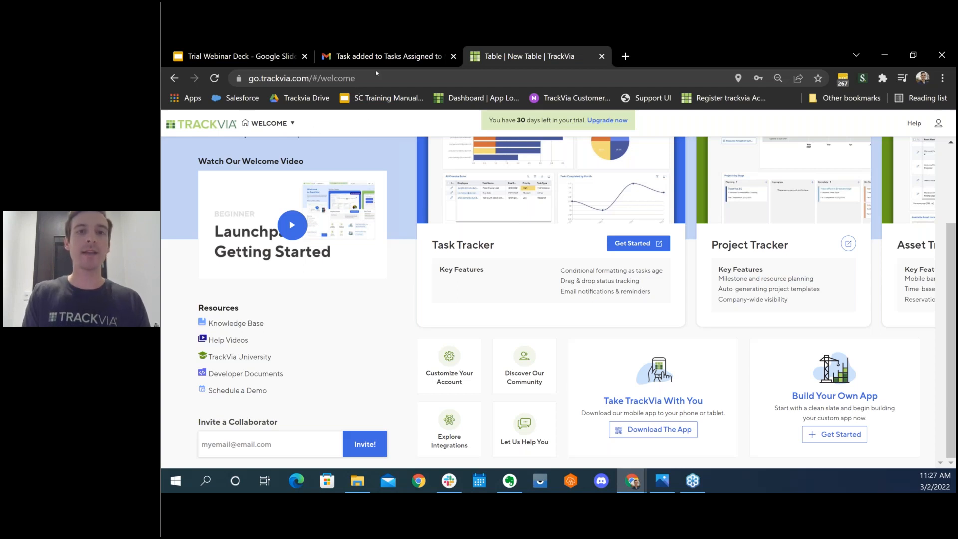
Switch to the Trial Webinar Deck in Google Slides, present it from the DEMO slide, and advance to the Questions slide
click(234, 57)
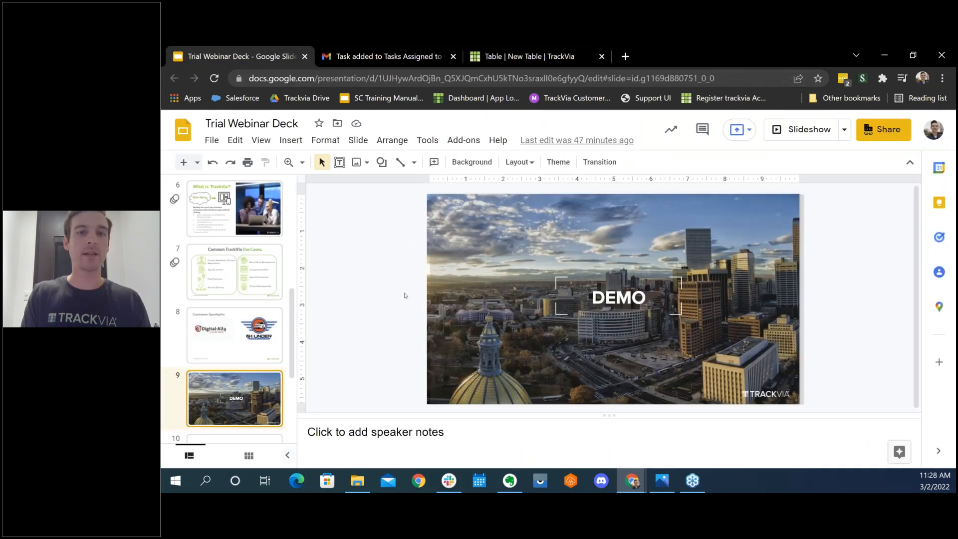
click(797, 132)
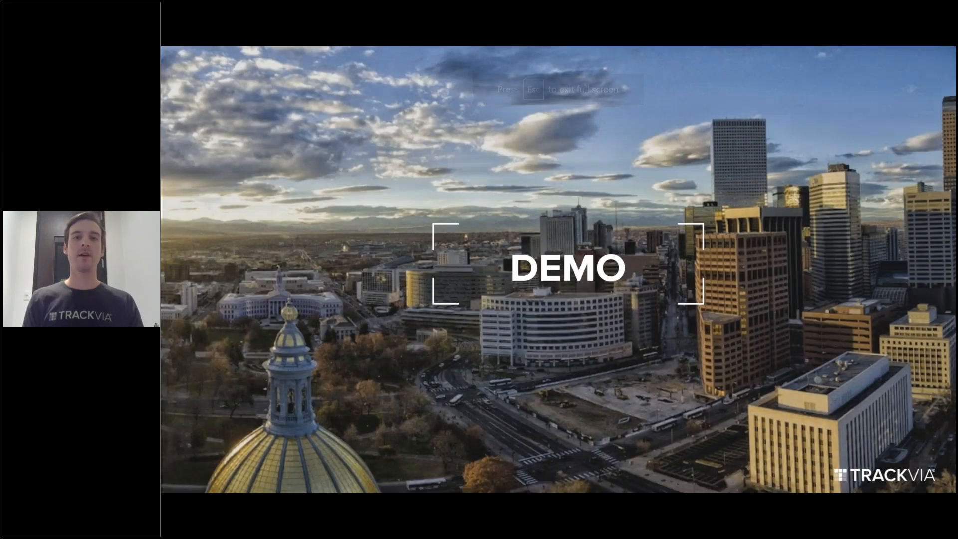
key(Right)
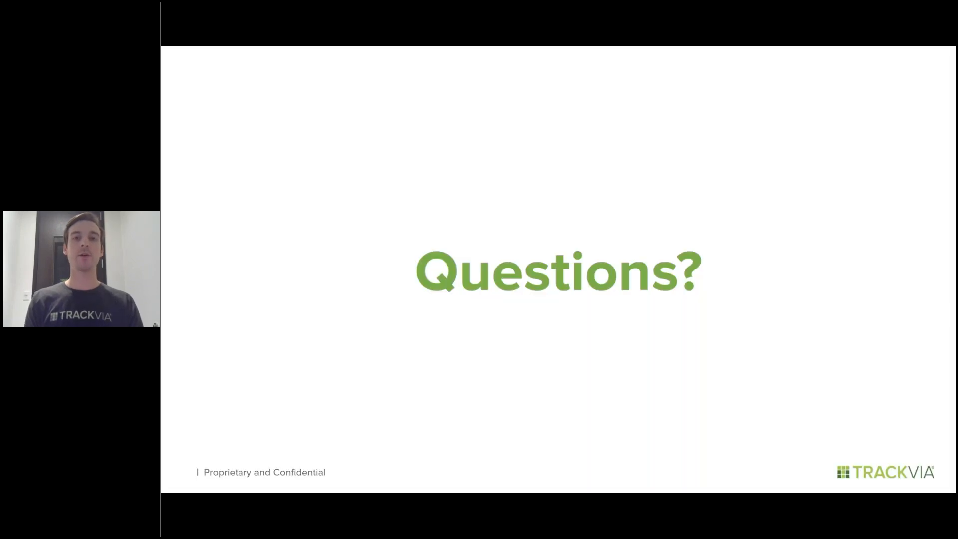